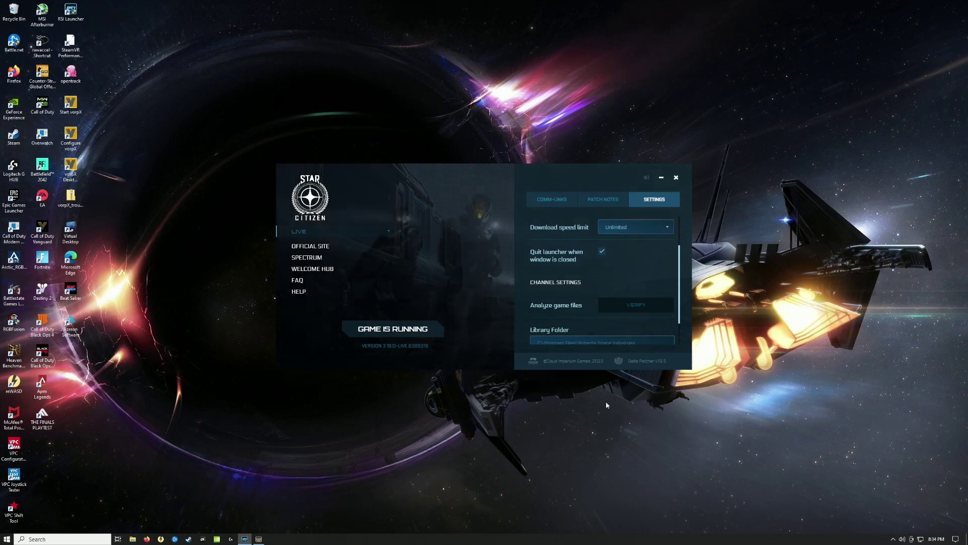
Close the running Star Citizen game and the RSI Launcher window.
mouse_move(260, 540)
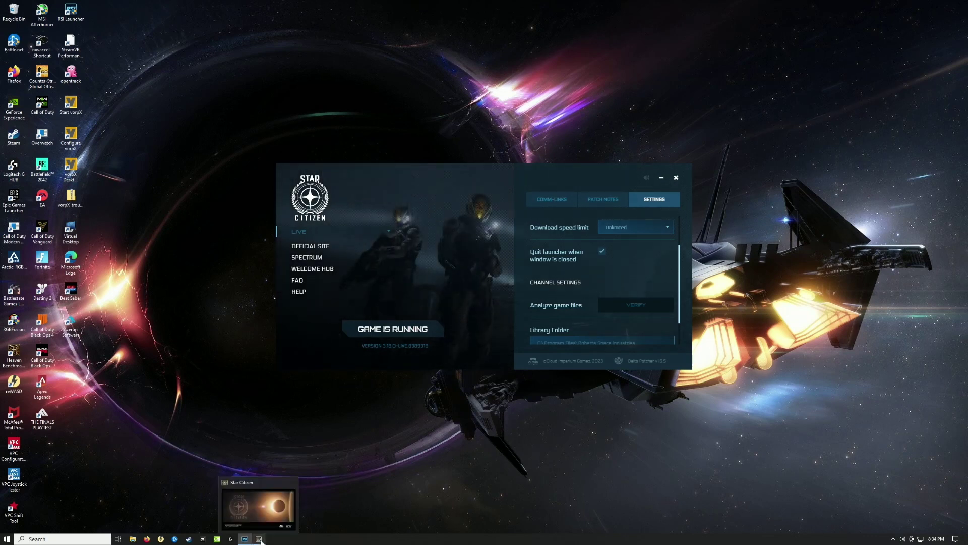
mouse_move(293, 485)
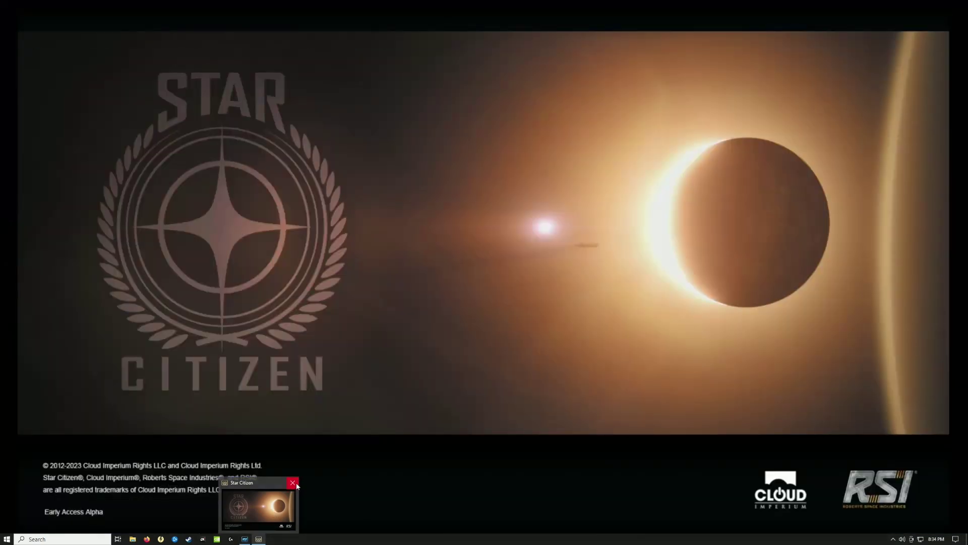
click(292, 485)
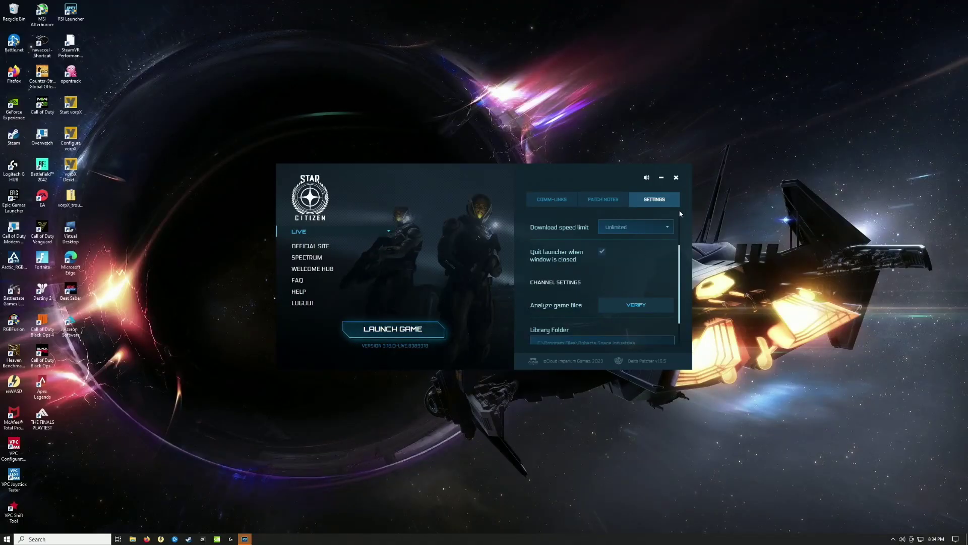
click(676, 178)
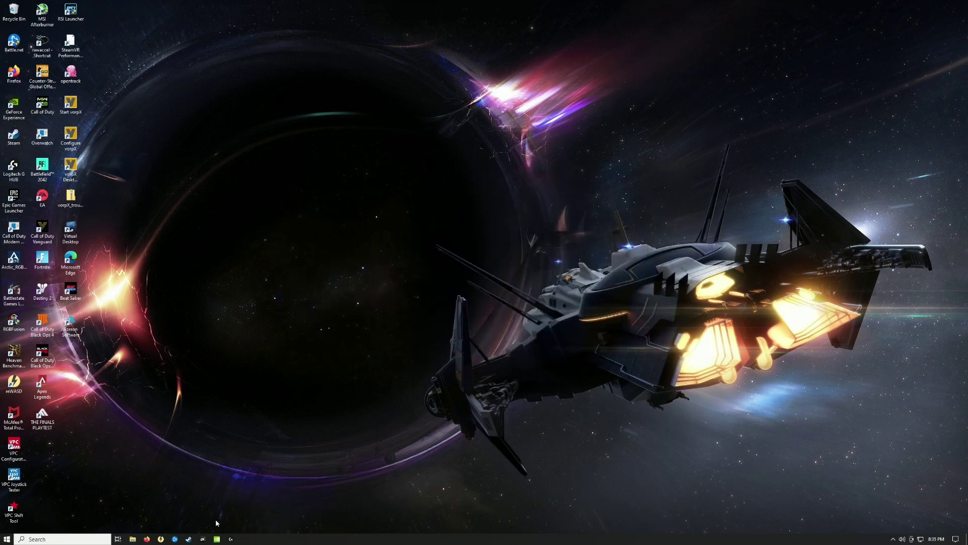
Open File Explorer and browse to the RSI Launcher folder inside Games on Local Disk (E:).
click(132, 539)
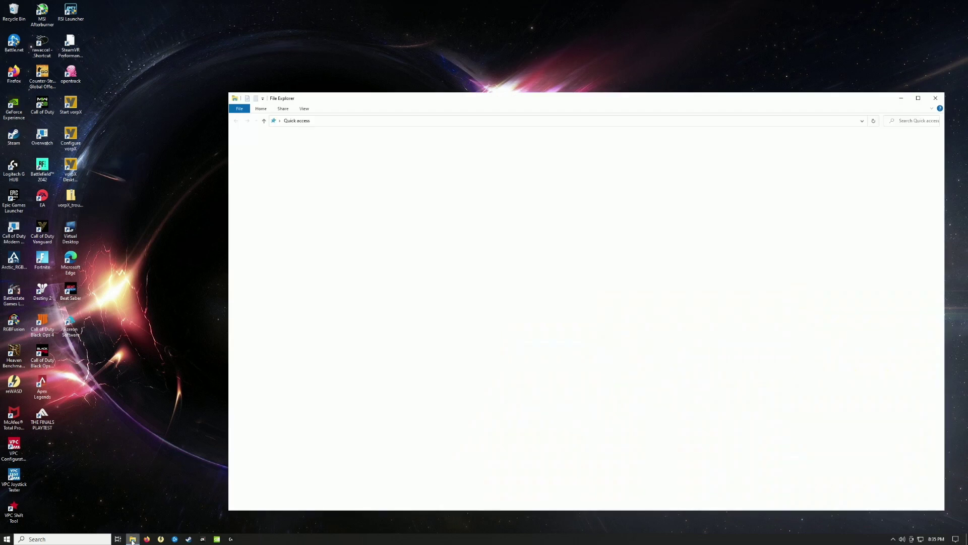
drag(432, 98, 345, 34)
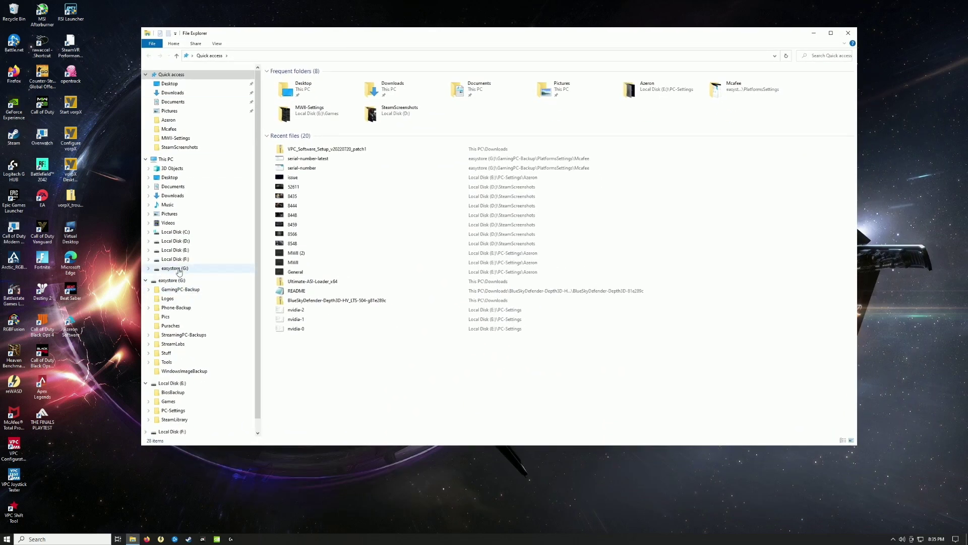
click(180, 251)
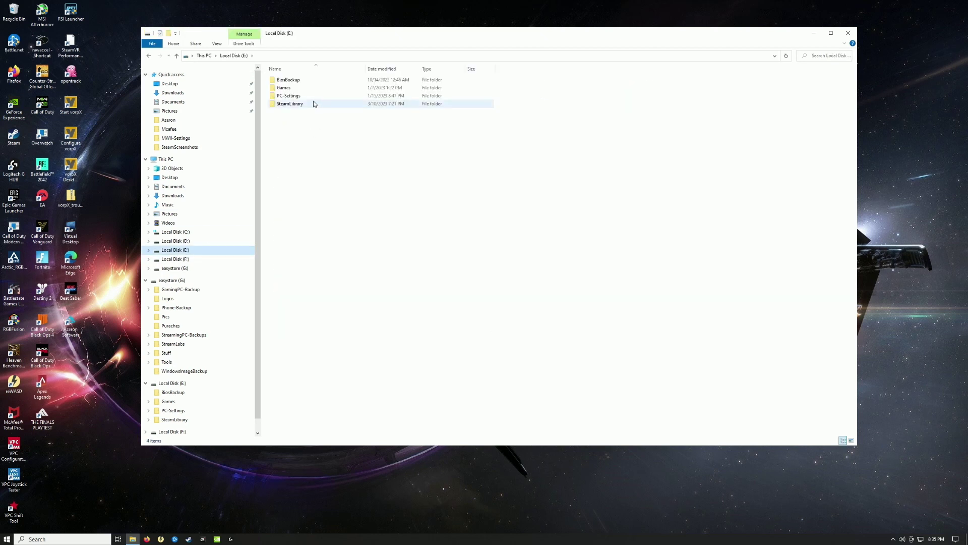
double_click(285, 90)
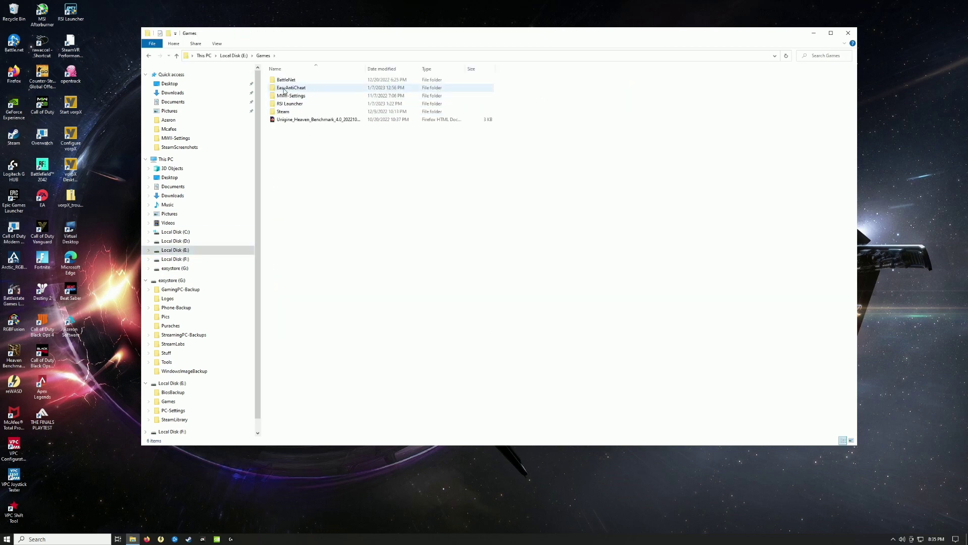
double_click(292, 104)
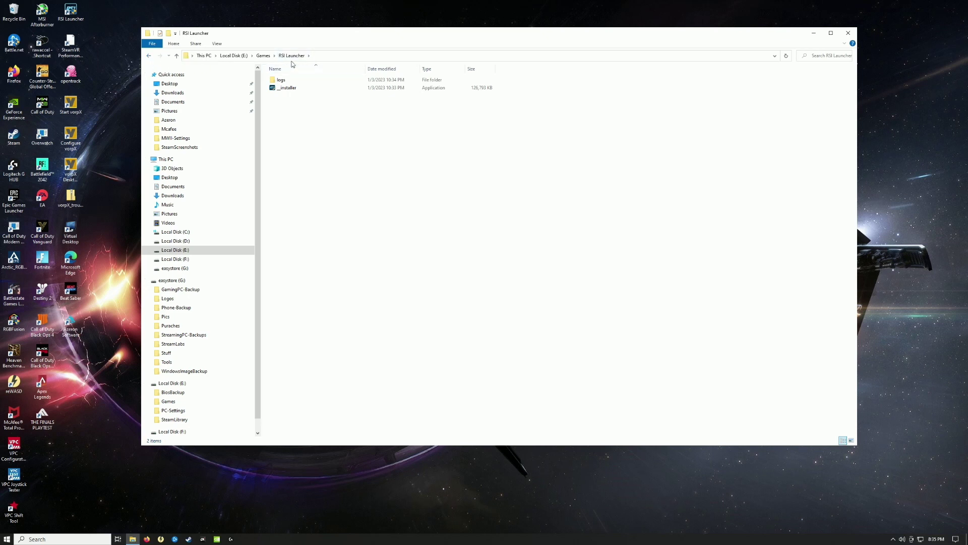
Return to the Games folder on Local Disk (E:) and delete the RSI Launcher folder.
click(149, 56)
mouse_move(291, 105)
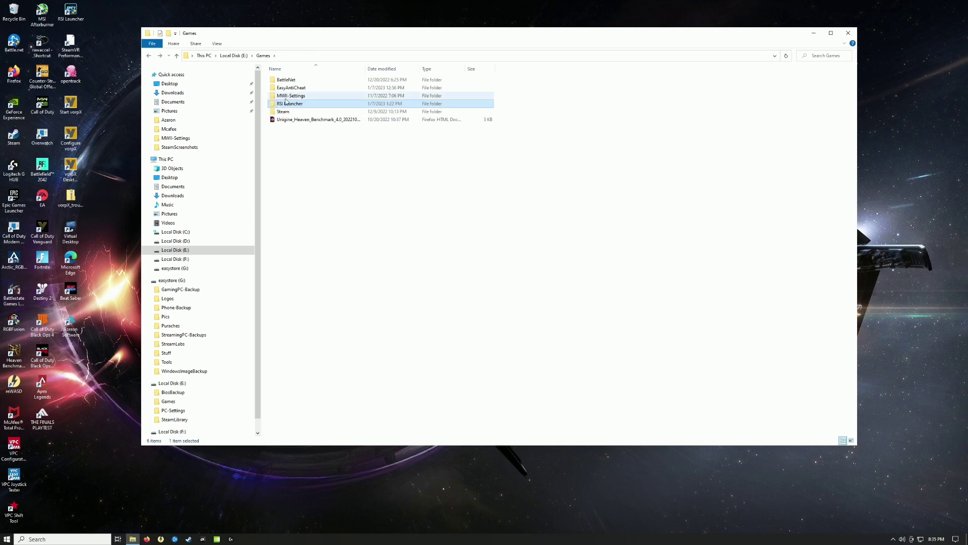
right_click(284, 105)
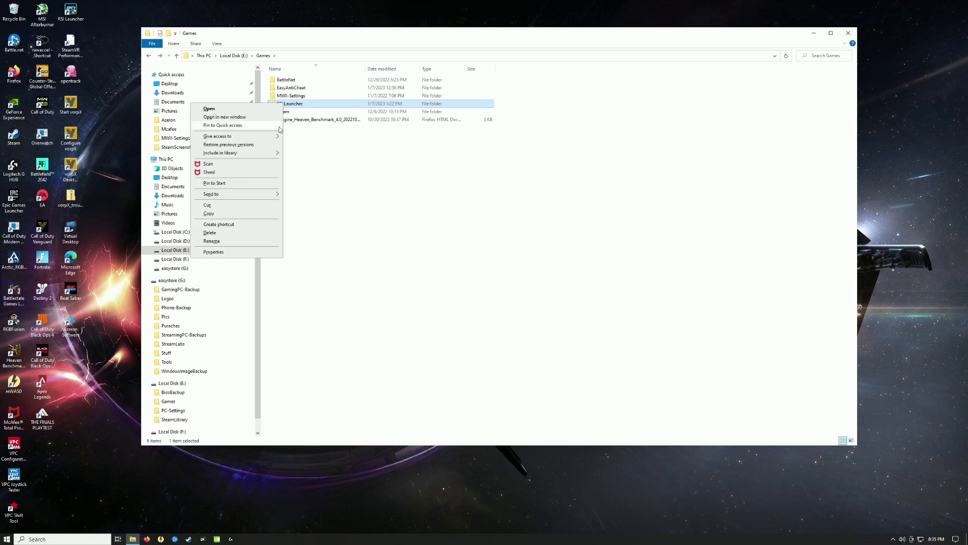
click(271, 234)
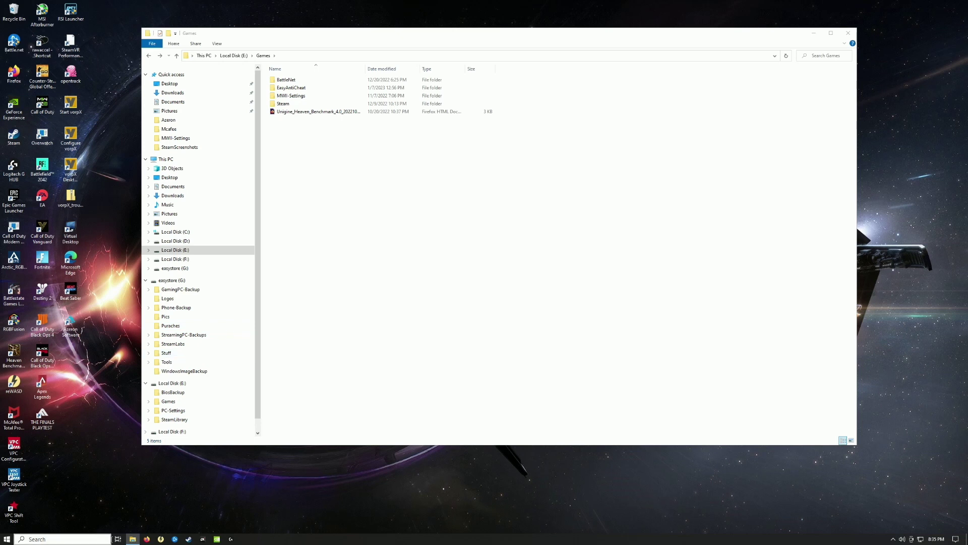
click(60, 539)
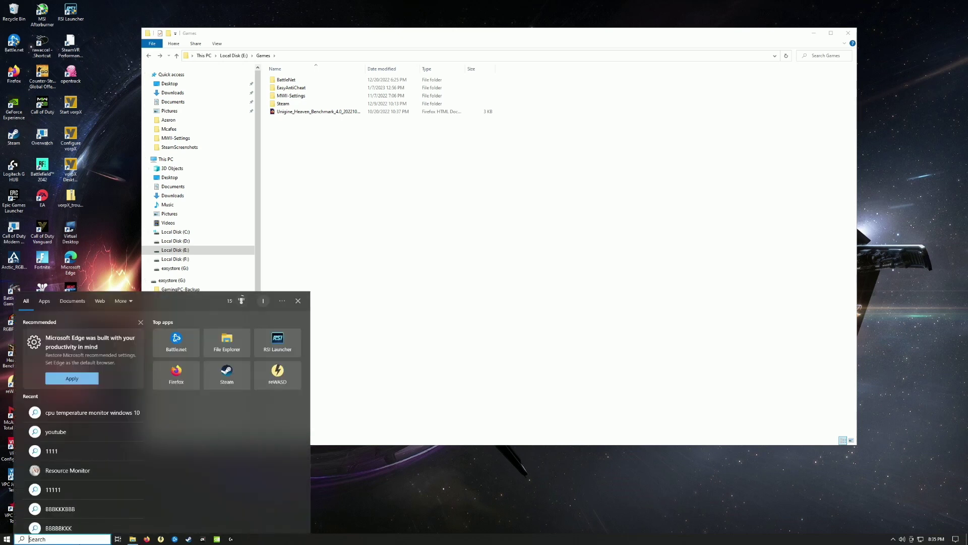
click(553, 358)
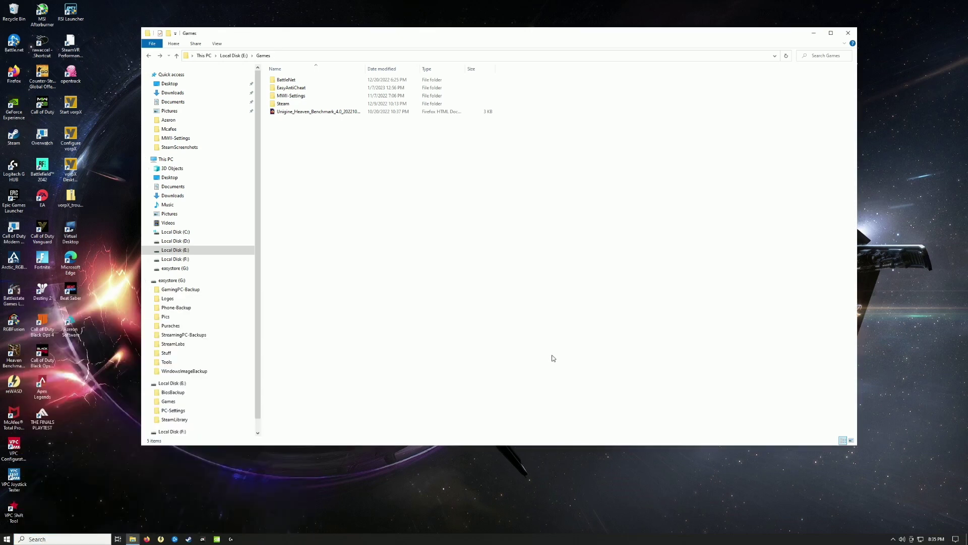
Search Windows for "ad" and open the Add or remove programs settings.
click(69, 541)
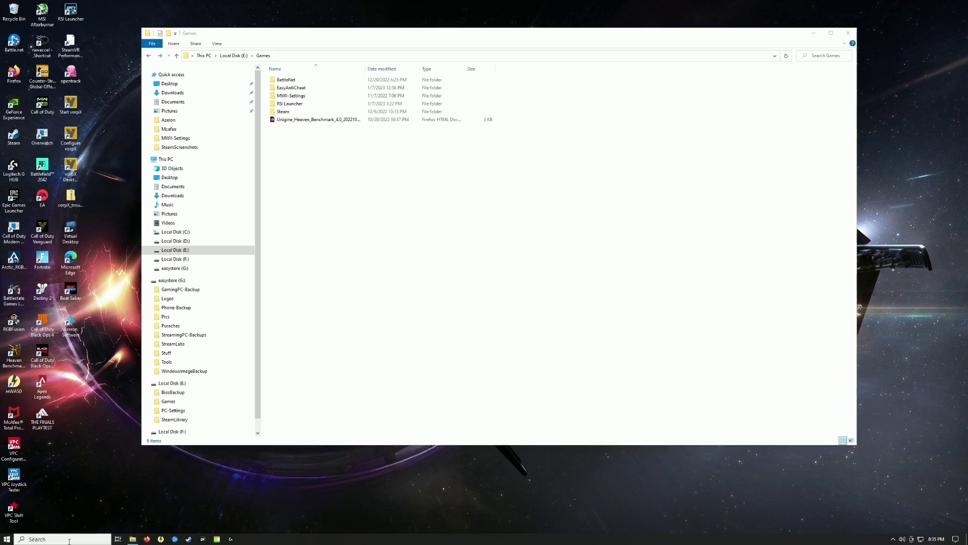
text(ad)
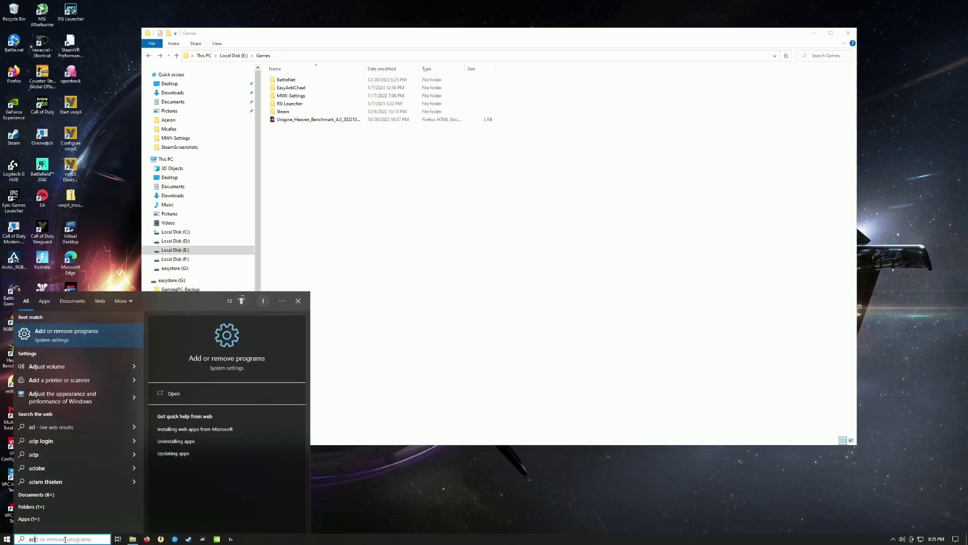
click(83, 338)
Find RSI Launcher 1.6.5 among the installed apps and uninstall it, completing its uninstall wizard.
scroll(497, 292, down, 2)
scroll(497, 296, down, 7)
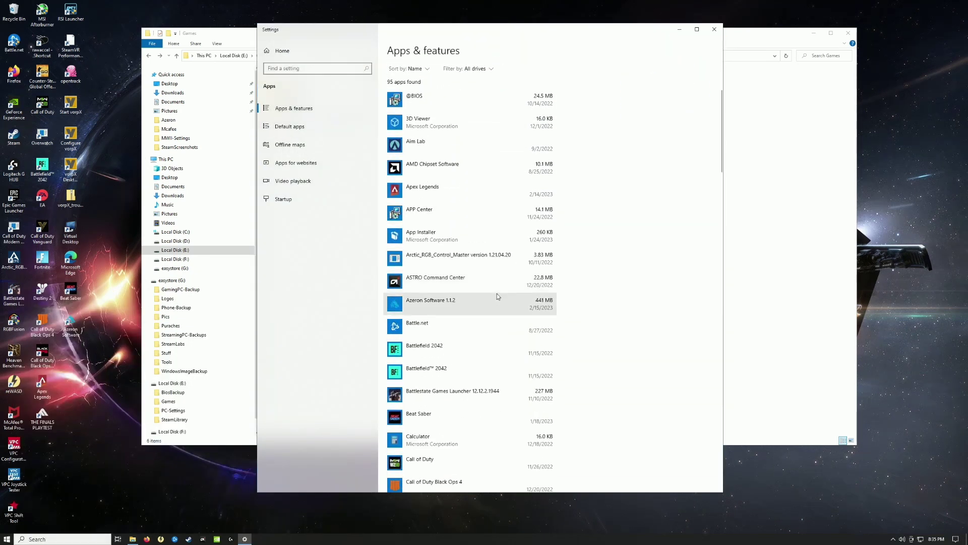
scroll(496, 304, down, 6)
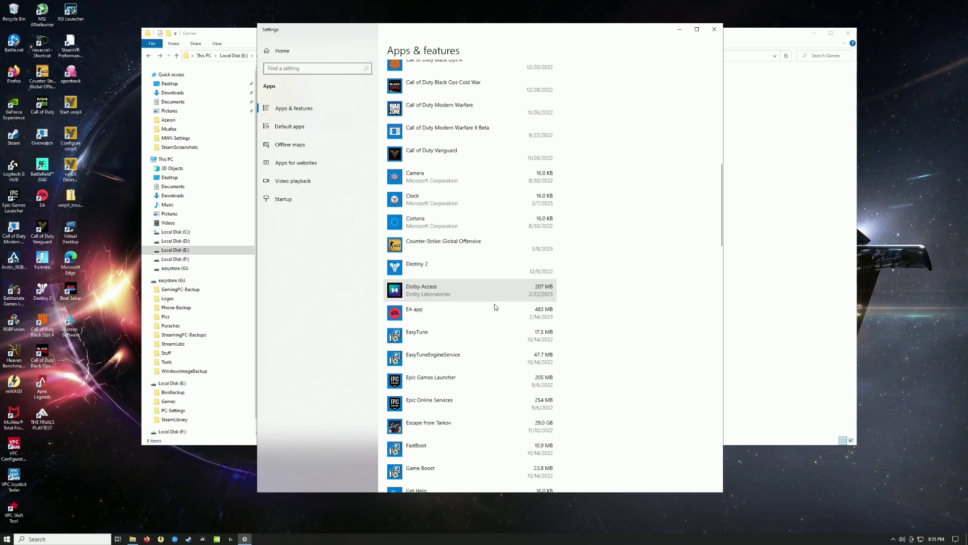
scroll(495, 309, down, 11)
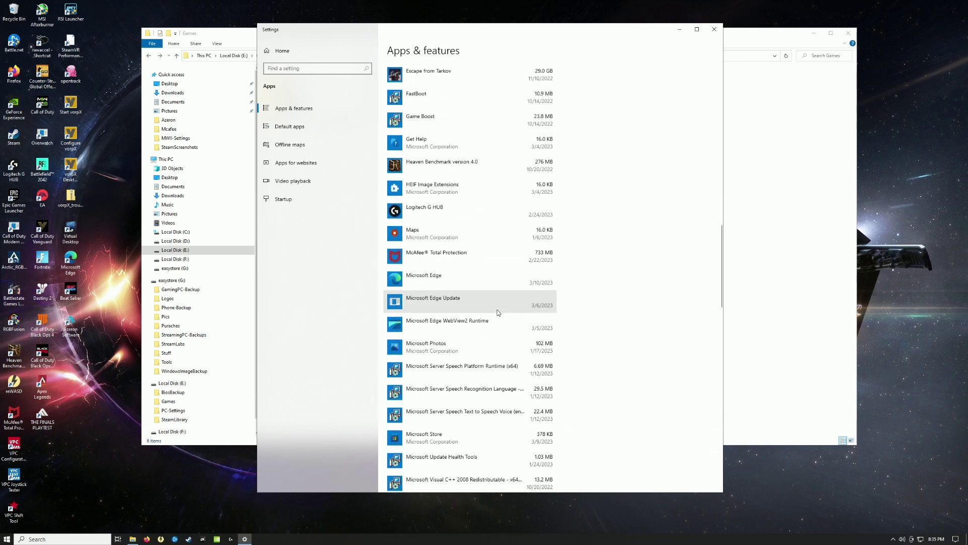
scroll(498, 316, down, 8)
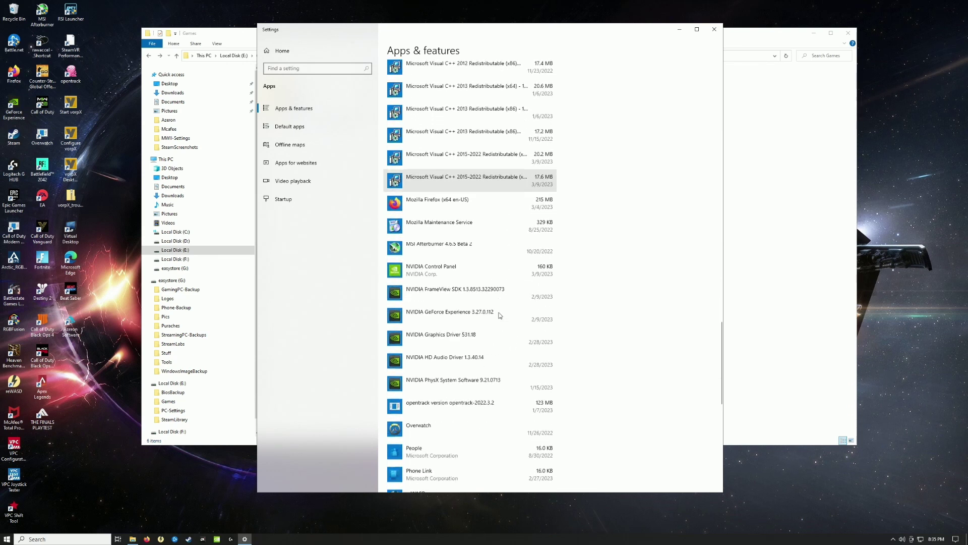
scroll(499, 316, down, 4)
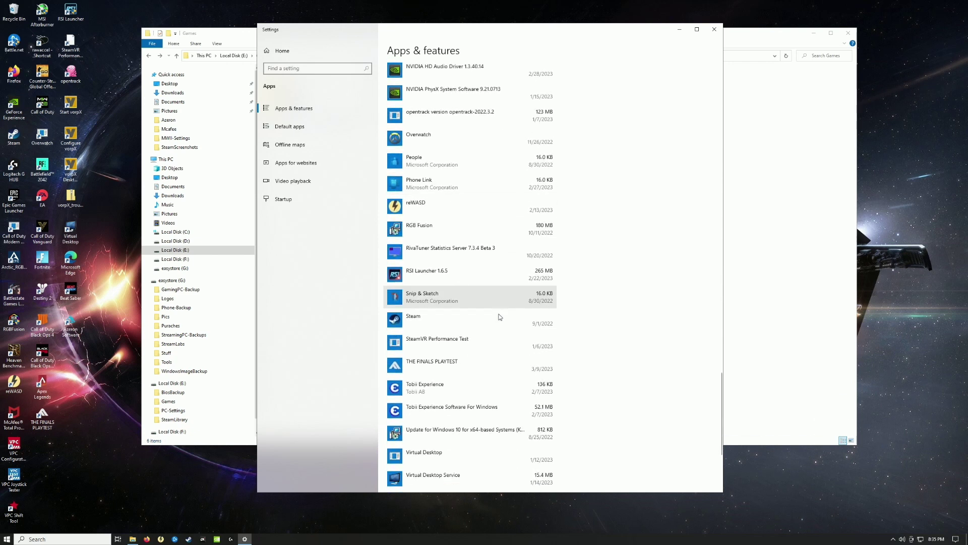
scroll(538, 430, down, 3)
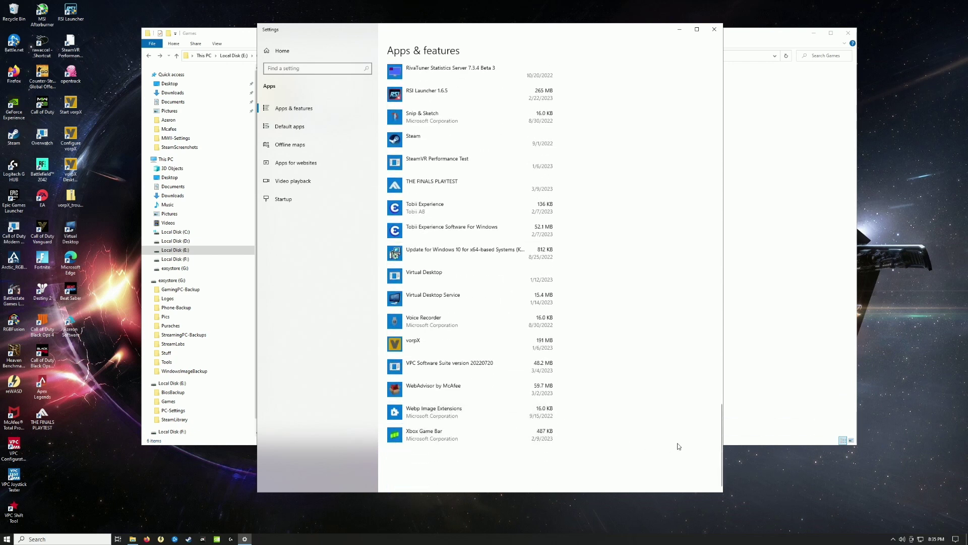
scroll(422, 232, up, 3)
click(423, 233)
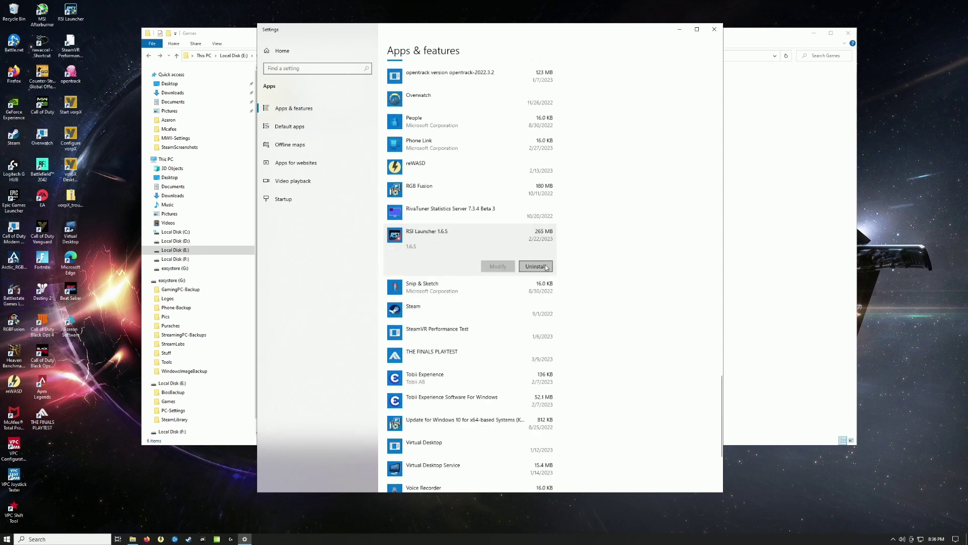
click(536, 266)
click(568, 249)
click(435, 321)
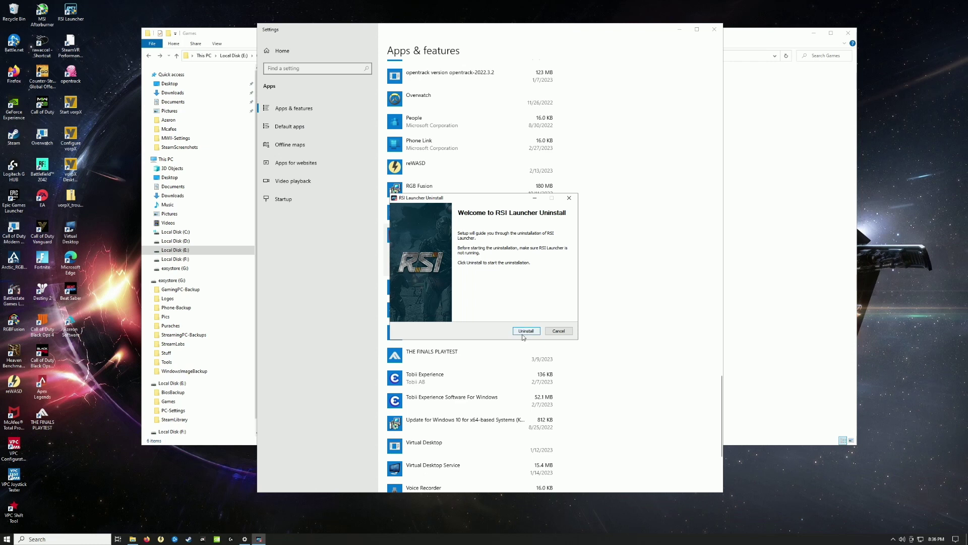
click(524, 329)
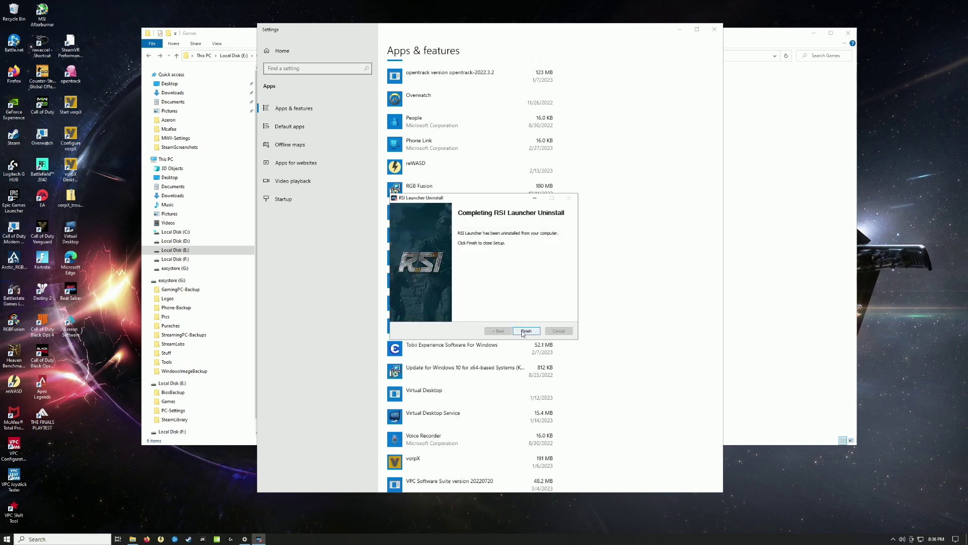
click(525, 330)
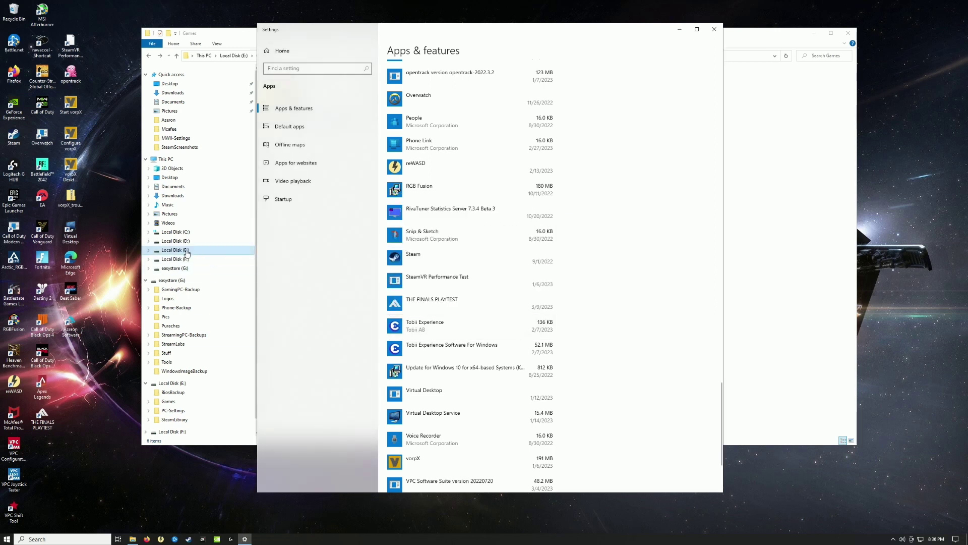
Switch to File Explorer and open the Program Files folder on Local Disk (C:).
click(171, 232)
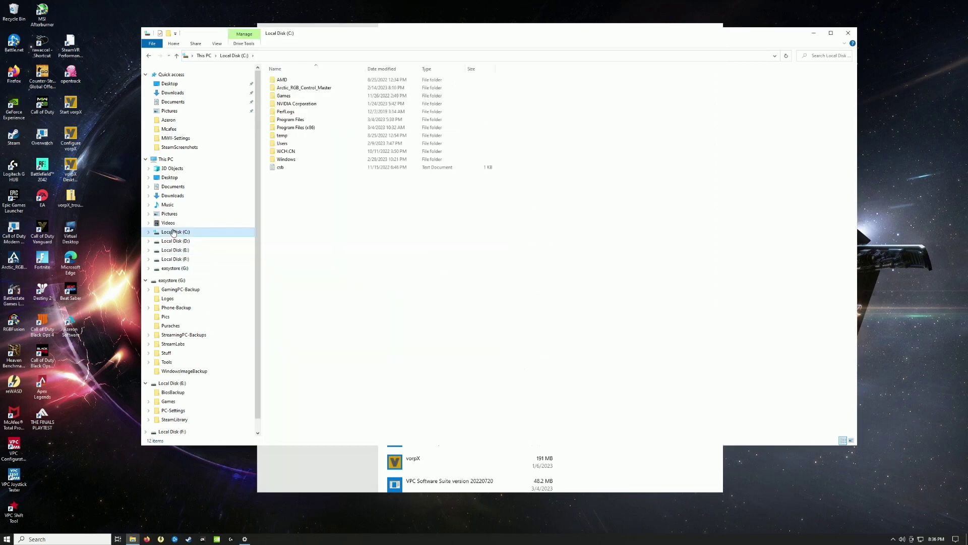
click(292, 119)
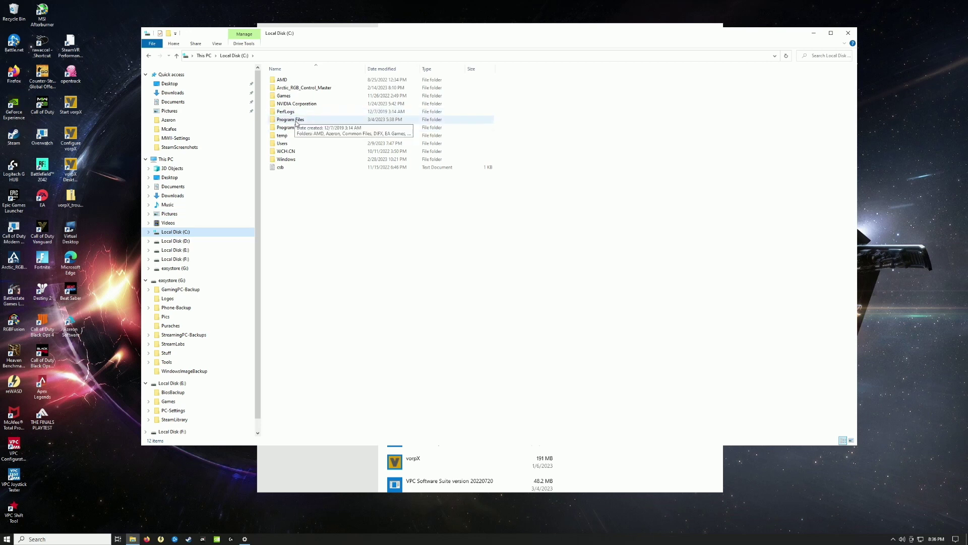
double_click(296, 122)
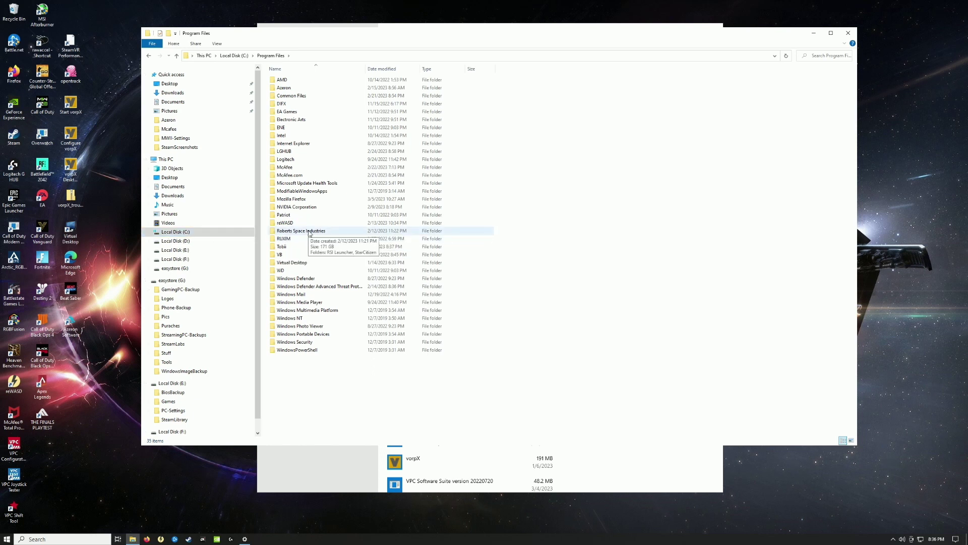
click(182, 233)
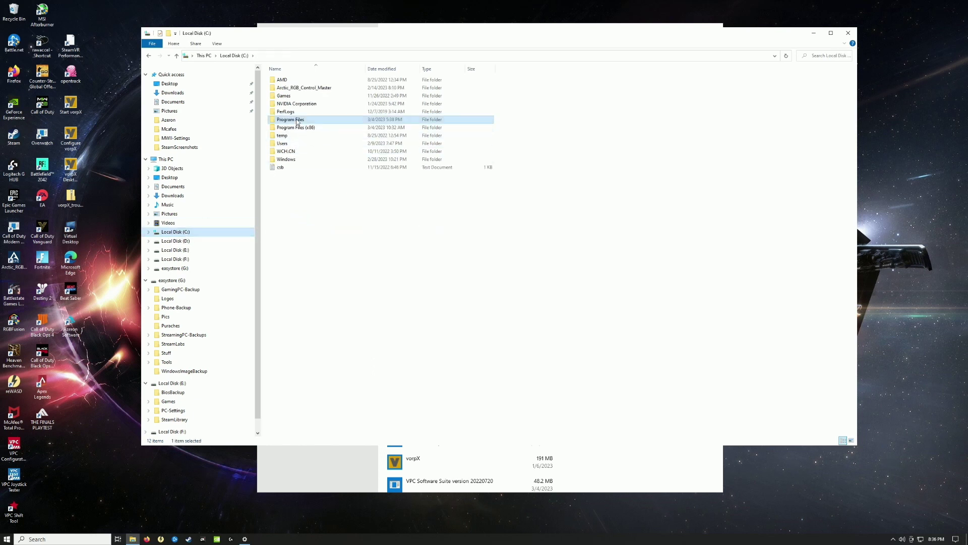
double_click(280, 120)
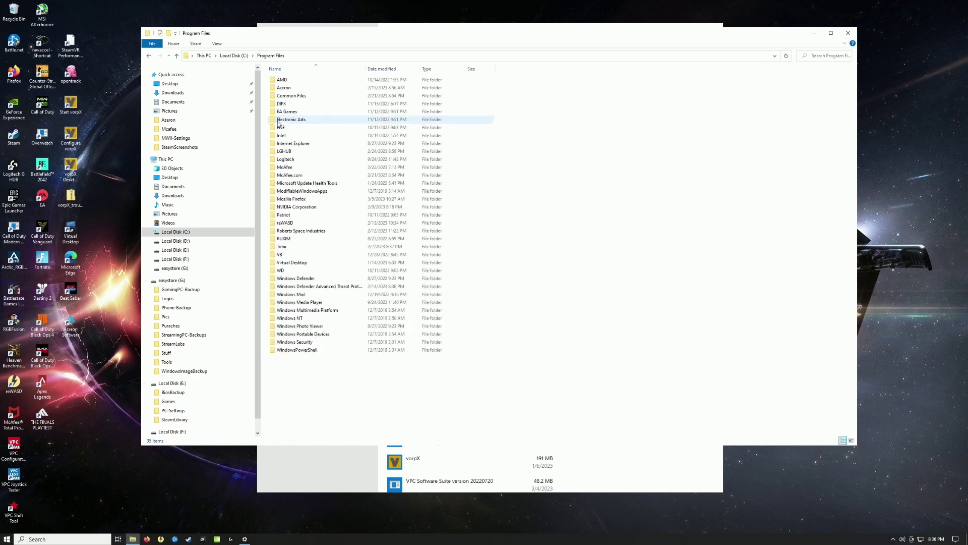
Permanently delete the Roberts Space Industries folder from Program Files.
click(297, 233)
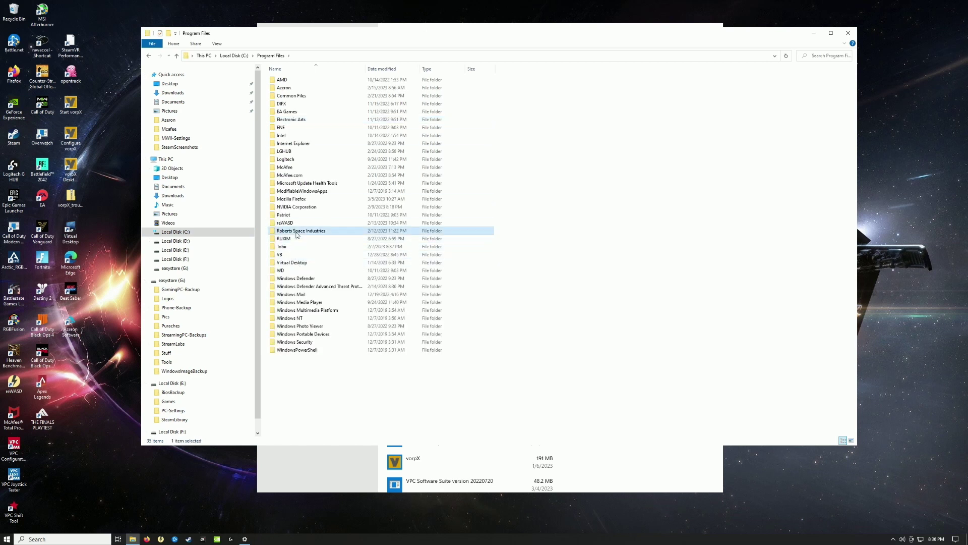
right_click(297, 232)
click(268, 358)
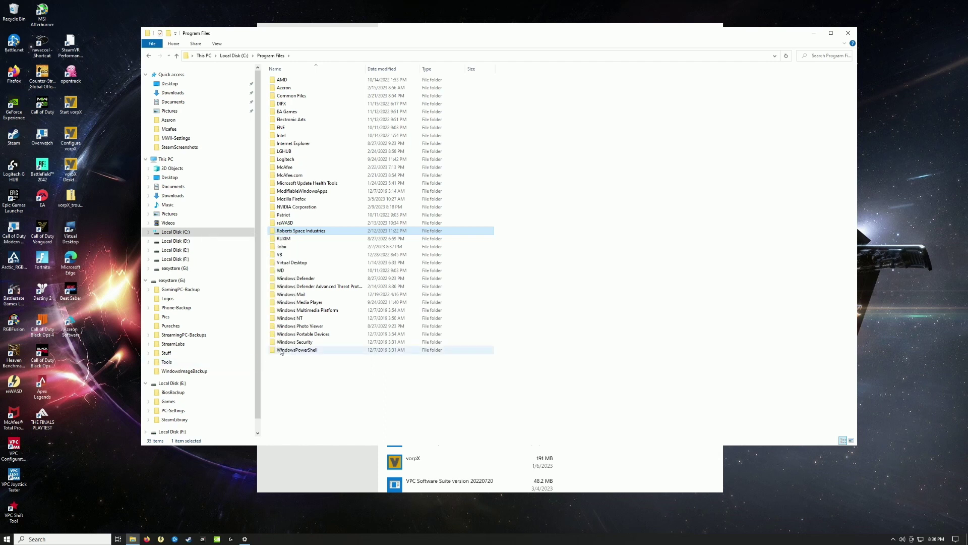
click(236, 231)
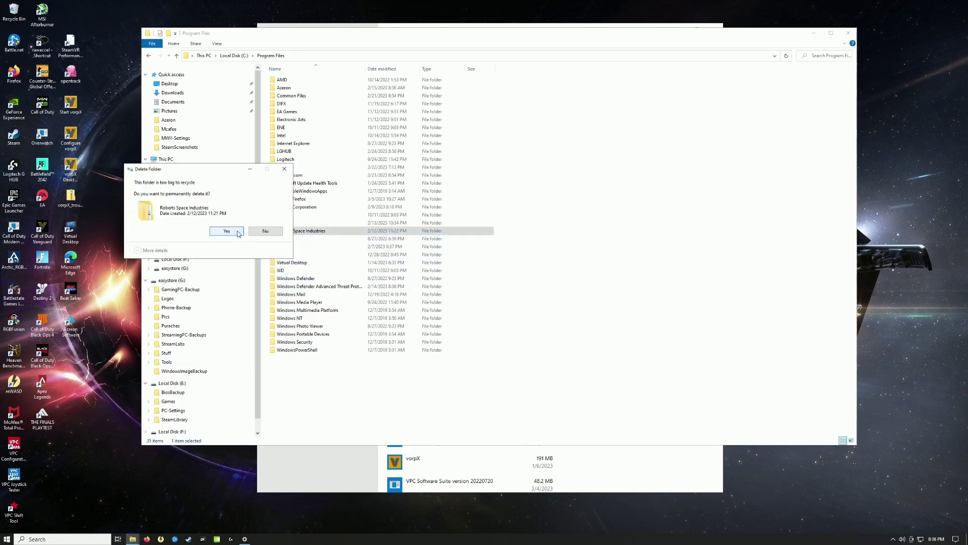
click(226, 231)
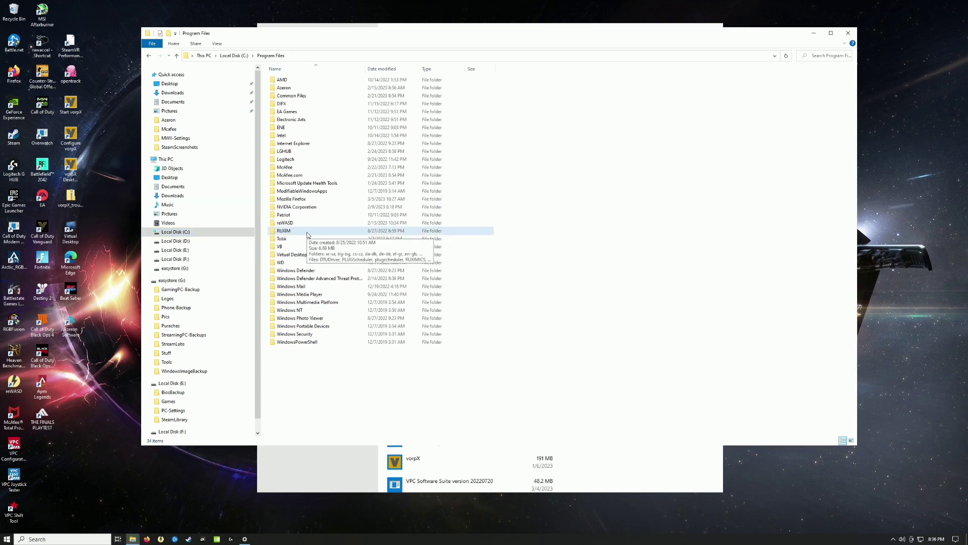
click(101, 539)
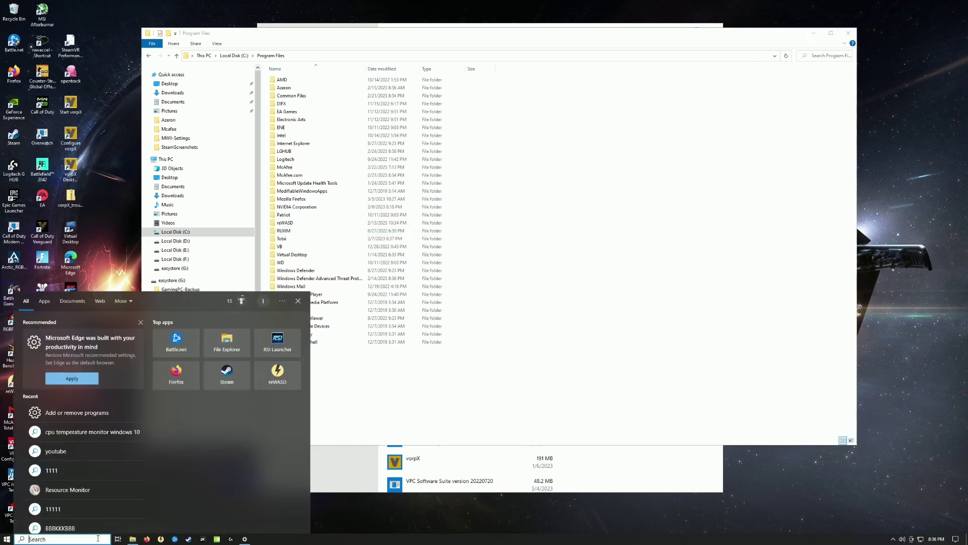
text(cmd)
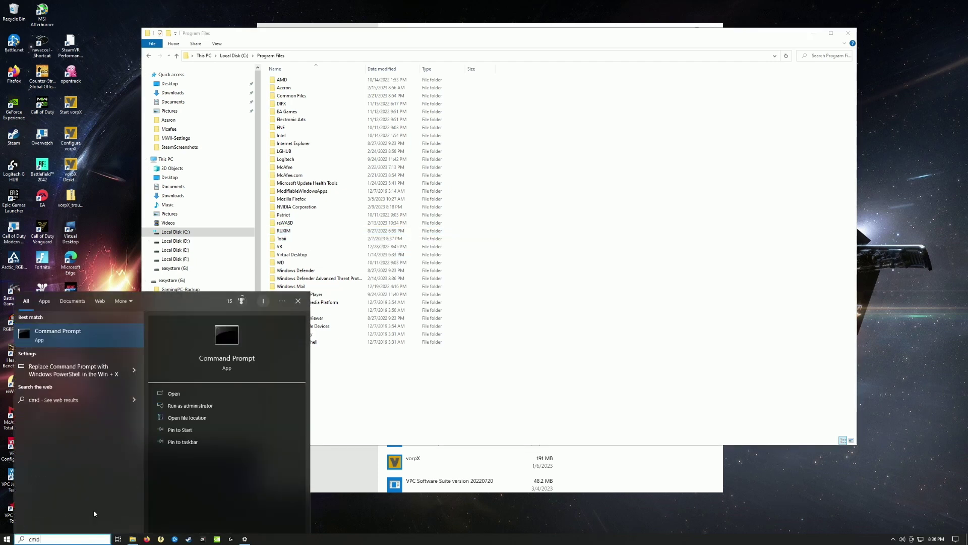
key(BackSpace)
key(BackSpace)
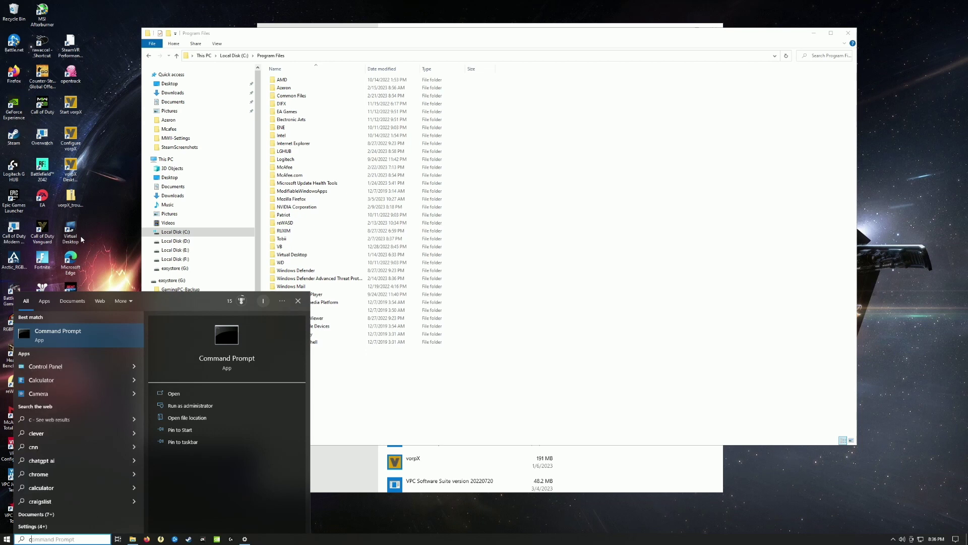
key(BackSpace)
Search Windows for Run and use it to open the %localappdata% folder.
text(run)
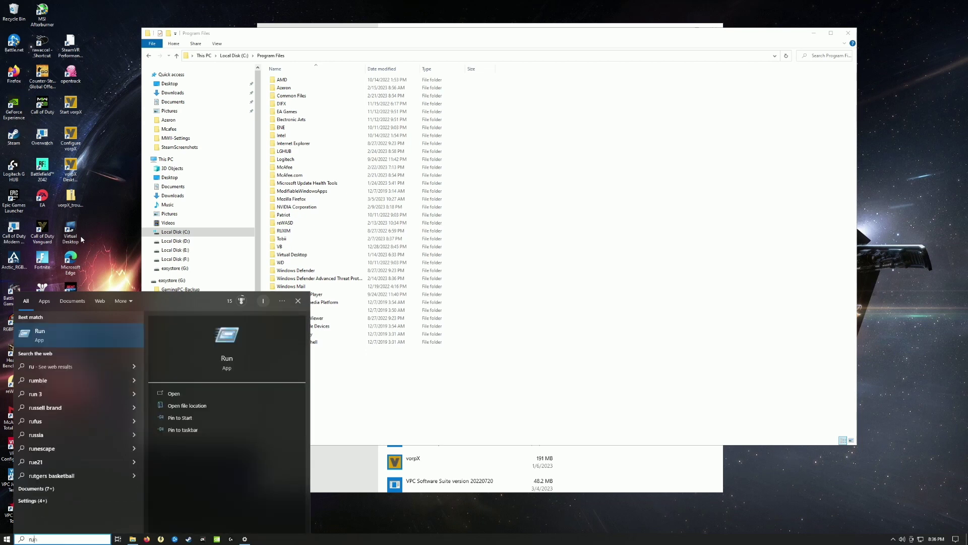
click(79, 339)
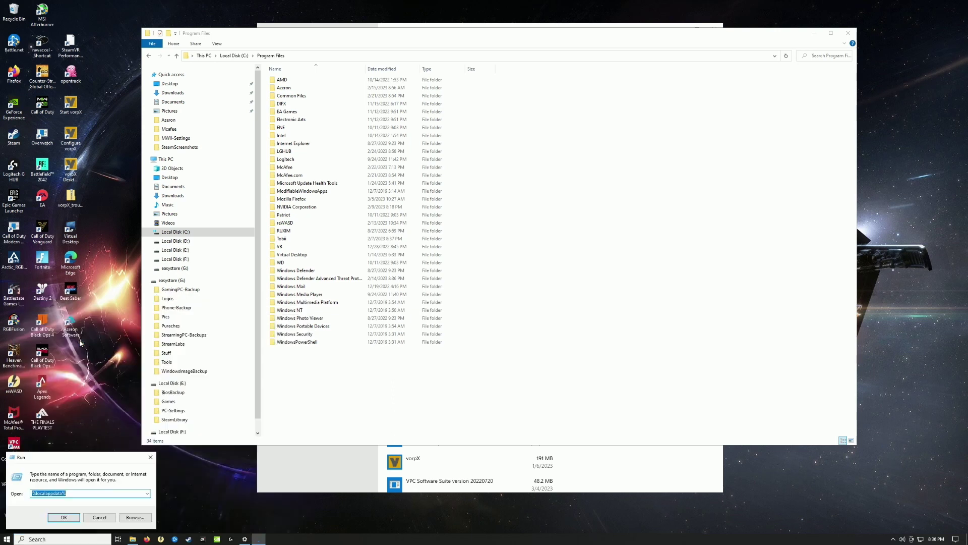
click(36, 495)
click(64, 517)
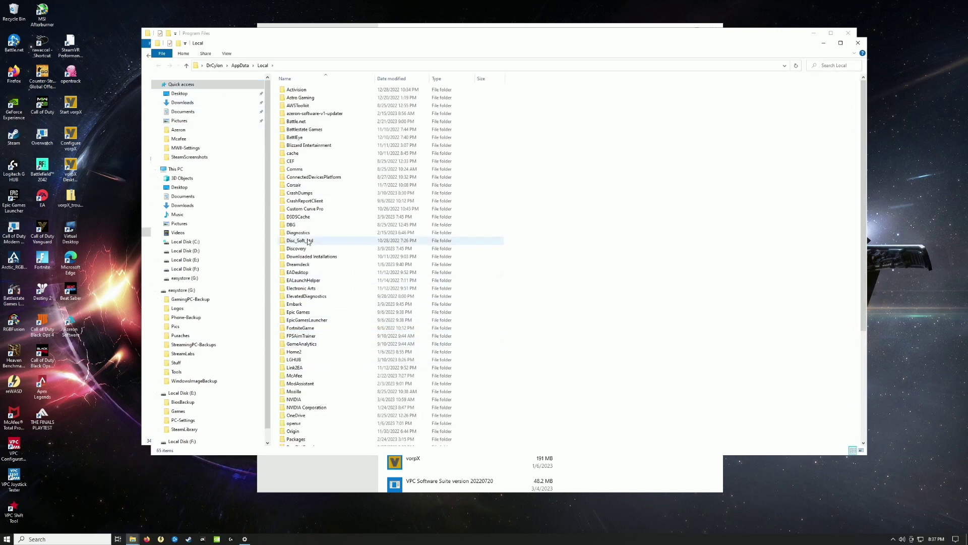
Delete the rsilauncher-updater folder from the AppData Local folder.
scroll(309, 305, down, 4)
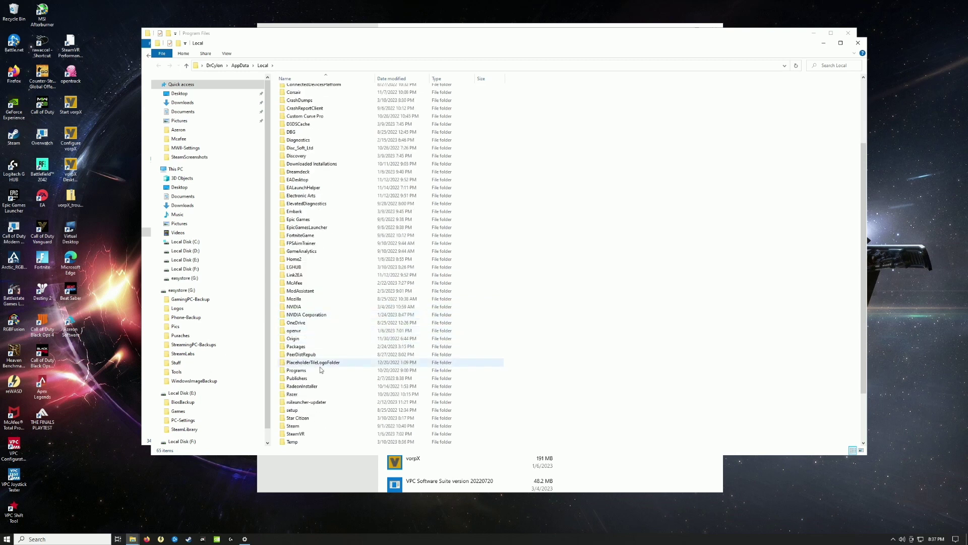
click(308, 406)
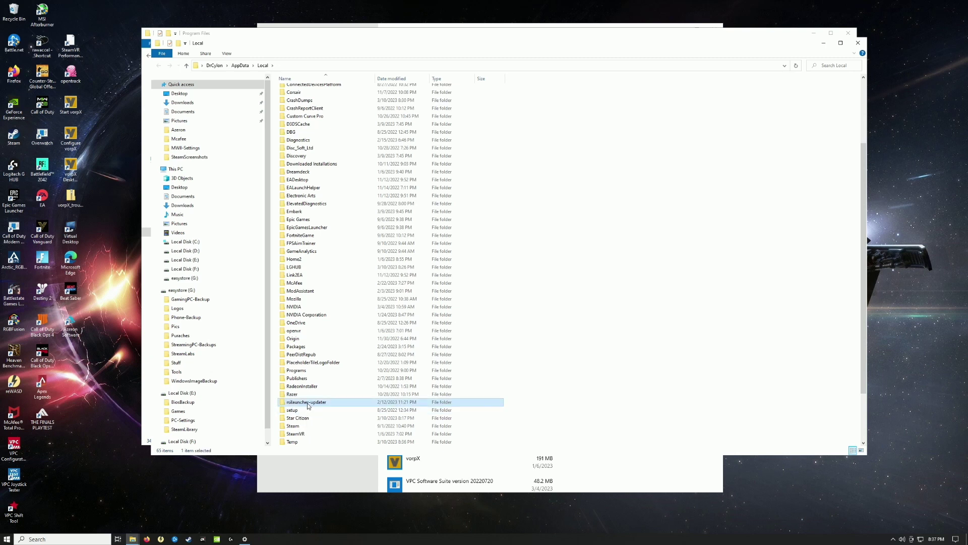
right_click(308, 406)
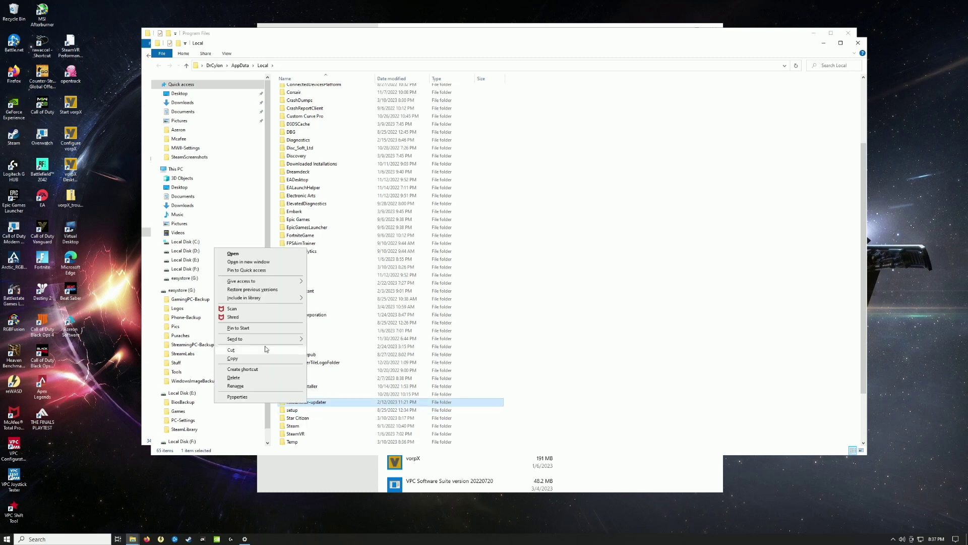
click(255, 377)
Delete the Star Citizen folder from the AppData Local folder.
click(308, 411)
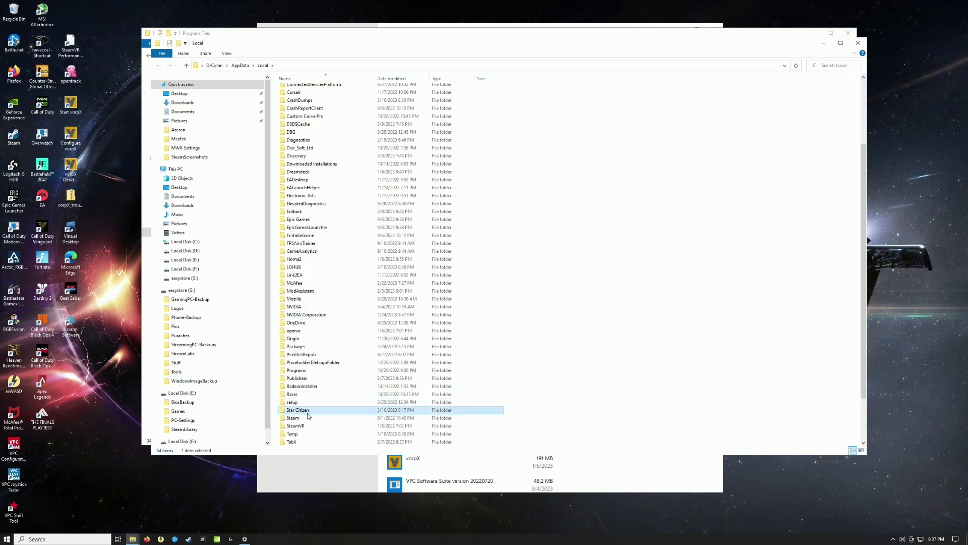
right_click(308, 413)
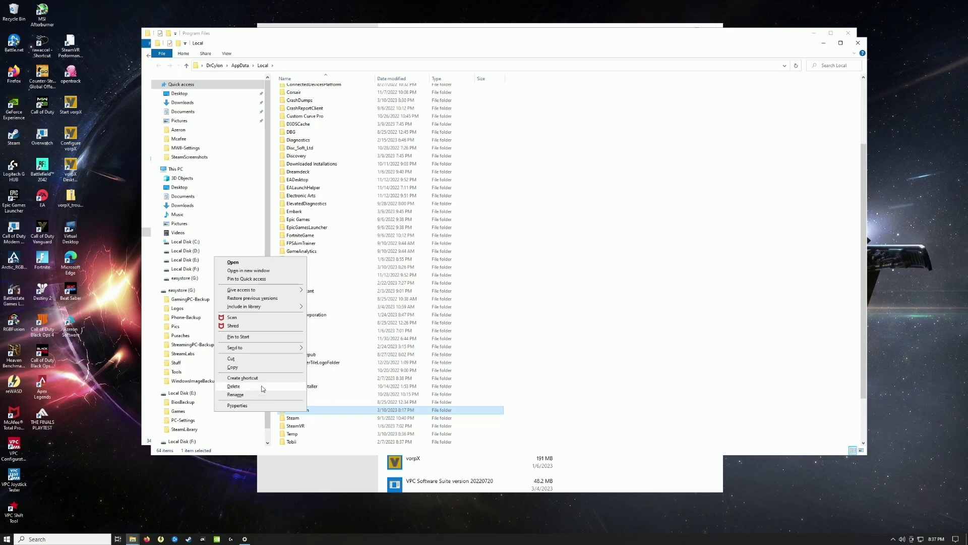
click(262, 386)
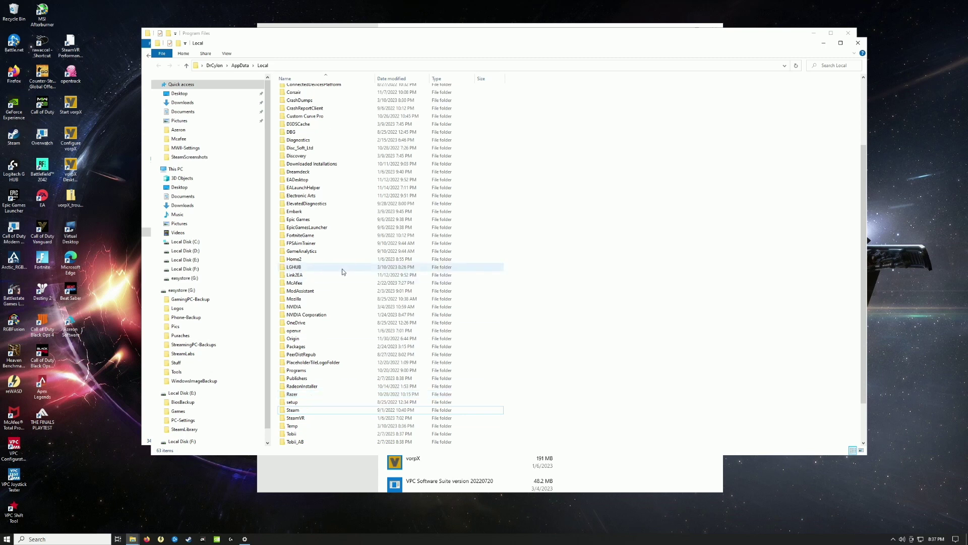
Close the Local and Program Files folder windows and the installed apps settings window.
scroll(317, 237, up, 2)
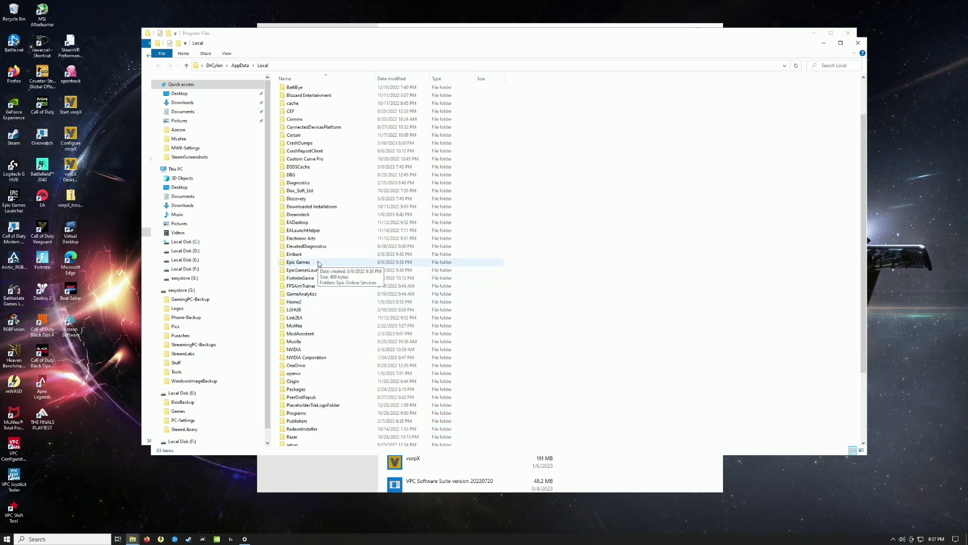
scroll(327, 236, up, 1)
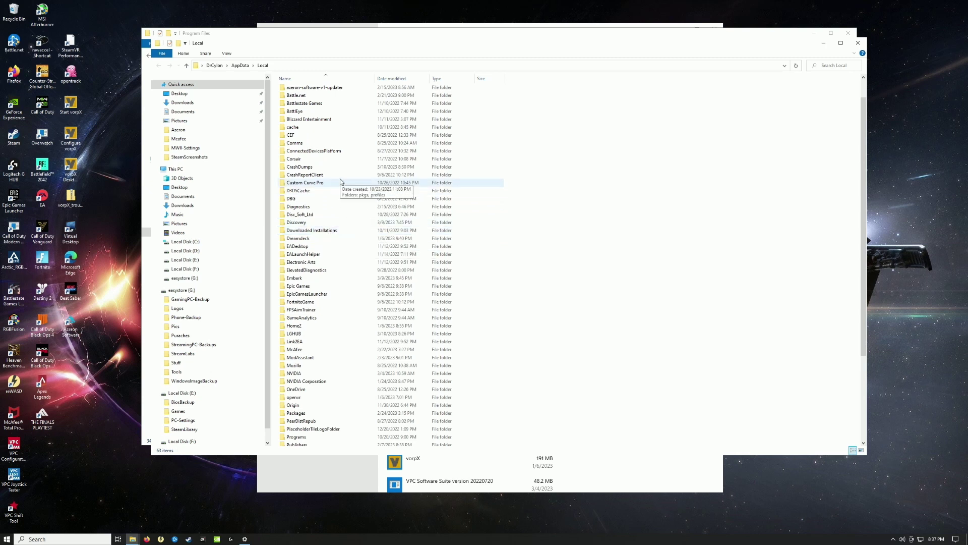
scroll(332, 169, up, 1)
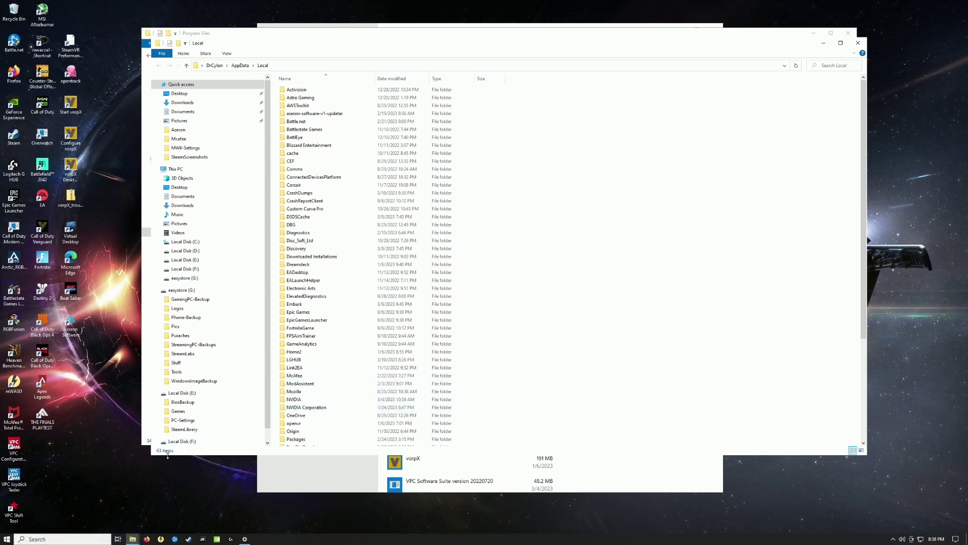
click(858, 43)
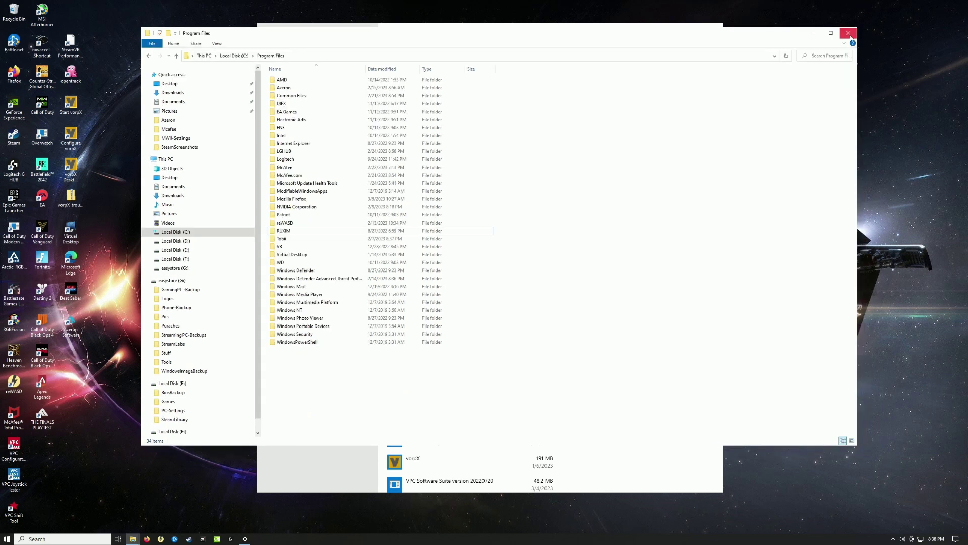
click(848, 33)
click(714, 28)
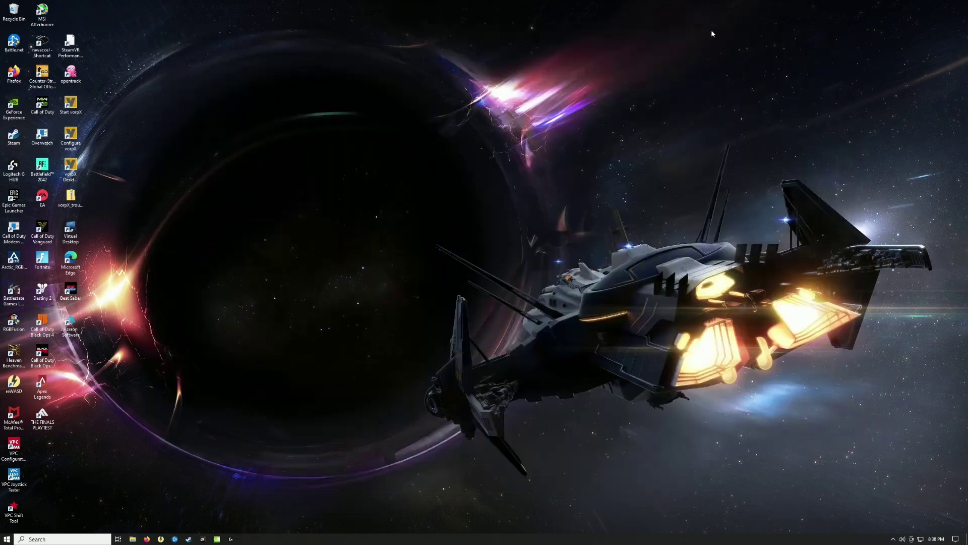
Search Windows for Run and use it to open the %appdata% folder, picked from the earlier entries.
click(77, 540)
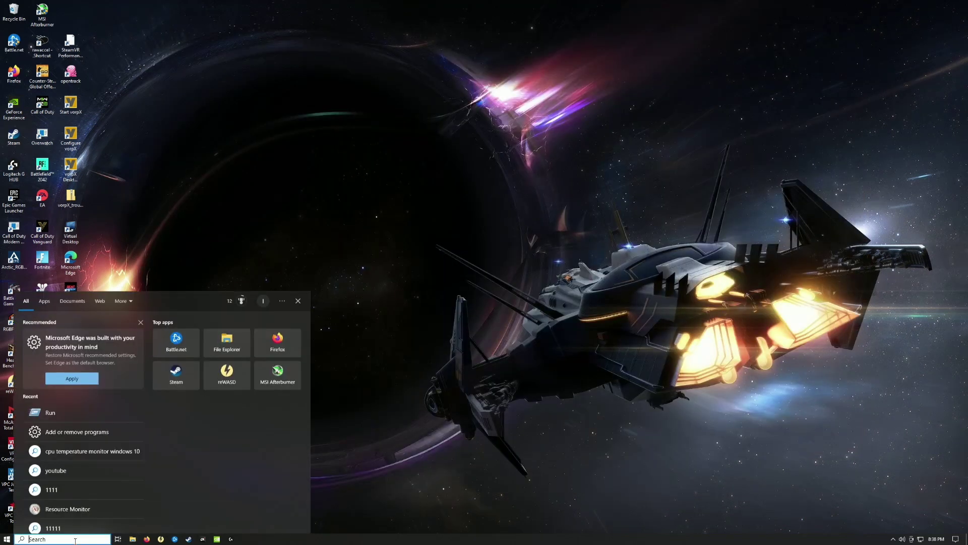
text(run)
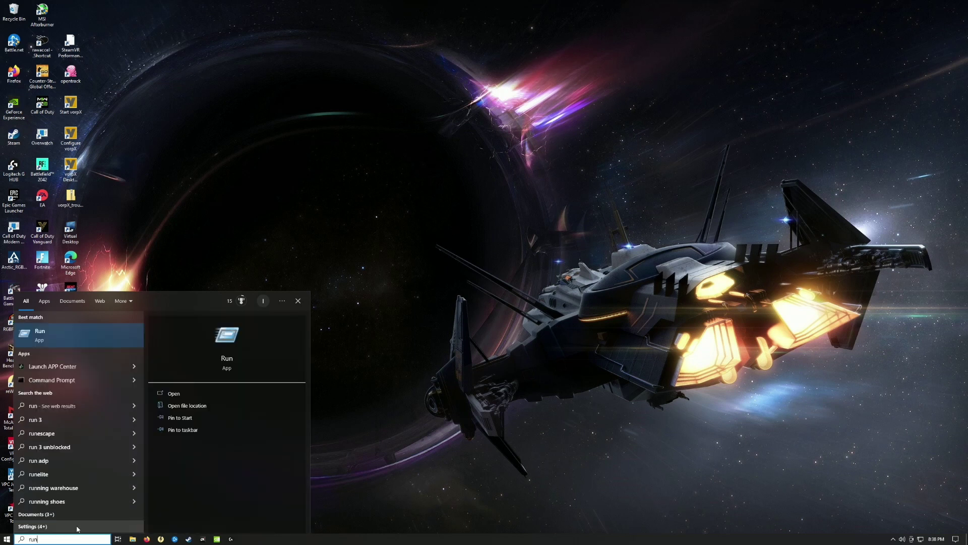
click(101, 335)
click(148, 494)
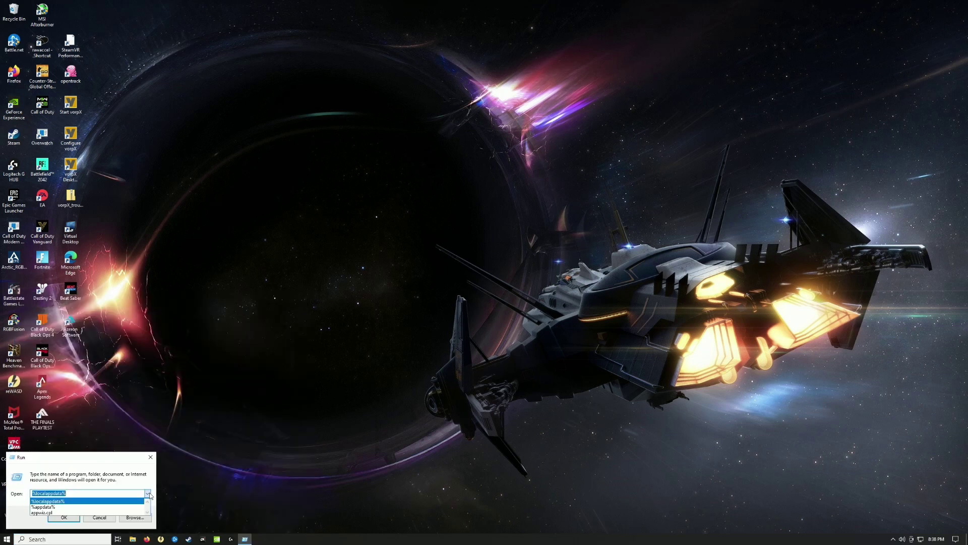
click(35, 507)
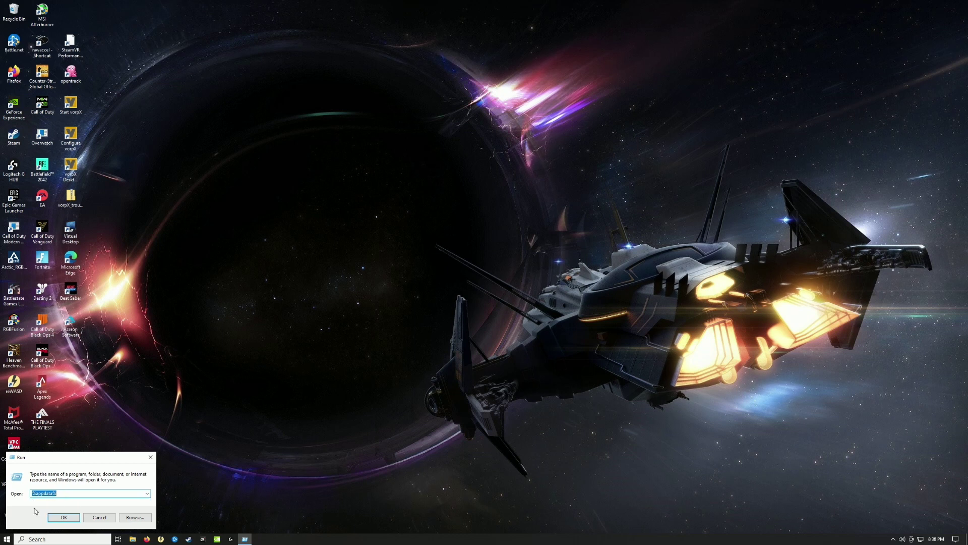
click(34, 493)
click(60, 518)
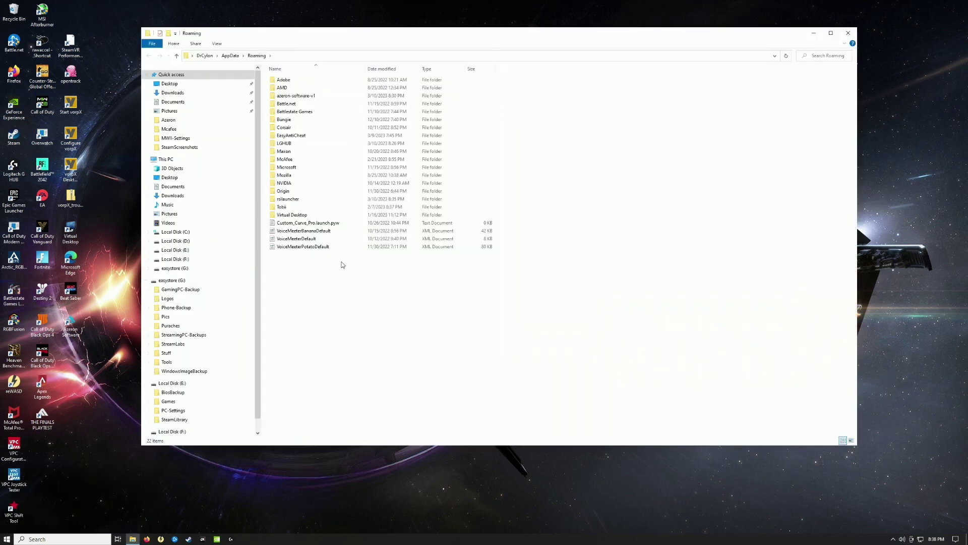
Delete the rsilauncher folder from the AppData Roaming folder and close the folder window.
click(294, 202)
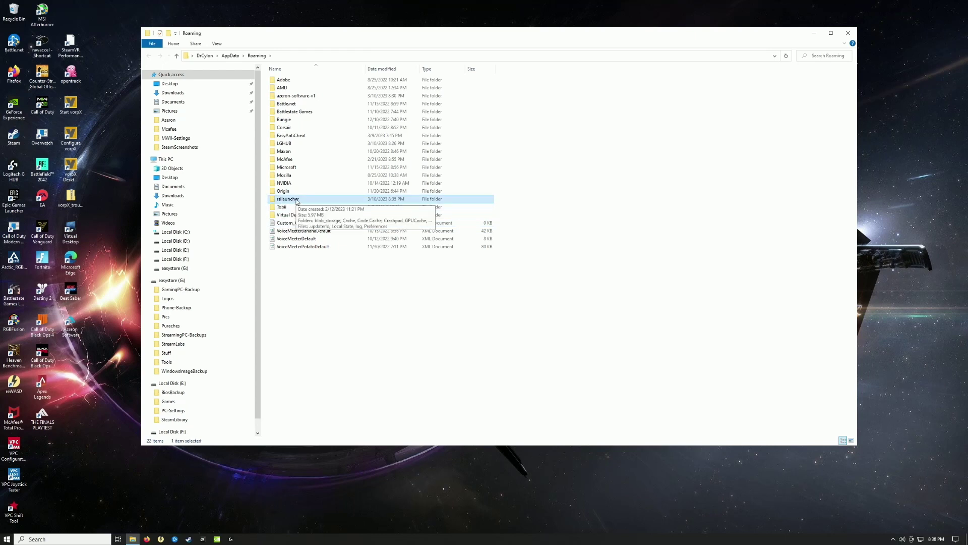
right_click(296, 200)
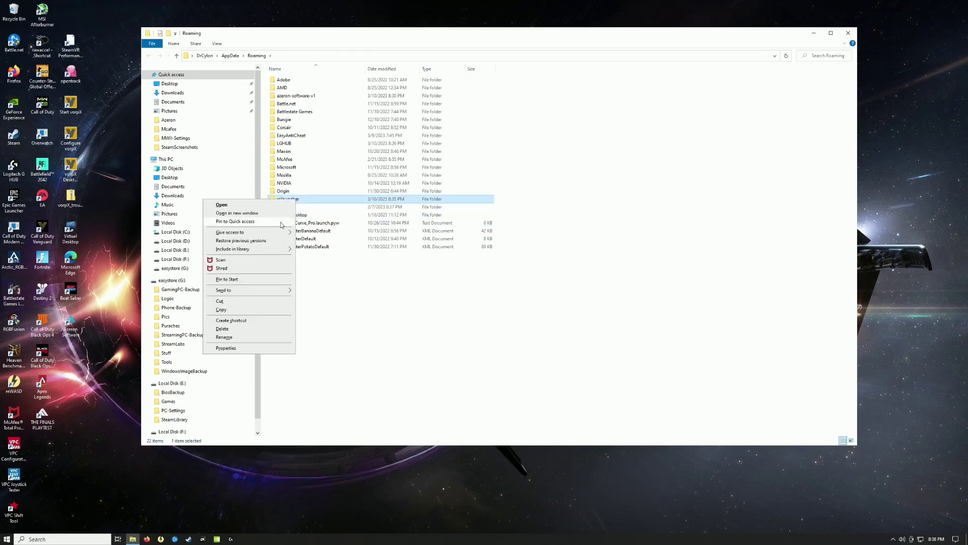
click(246, 330)
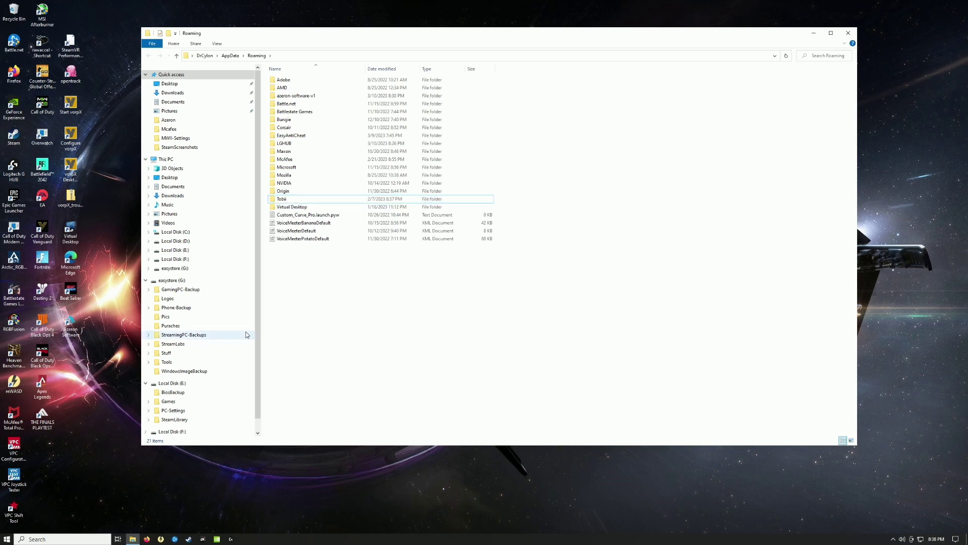
click(849, 34)
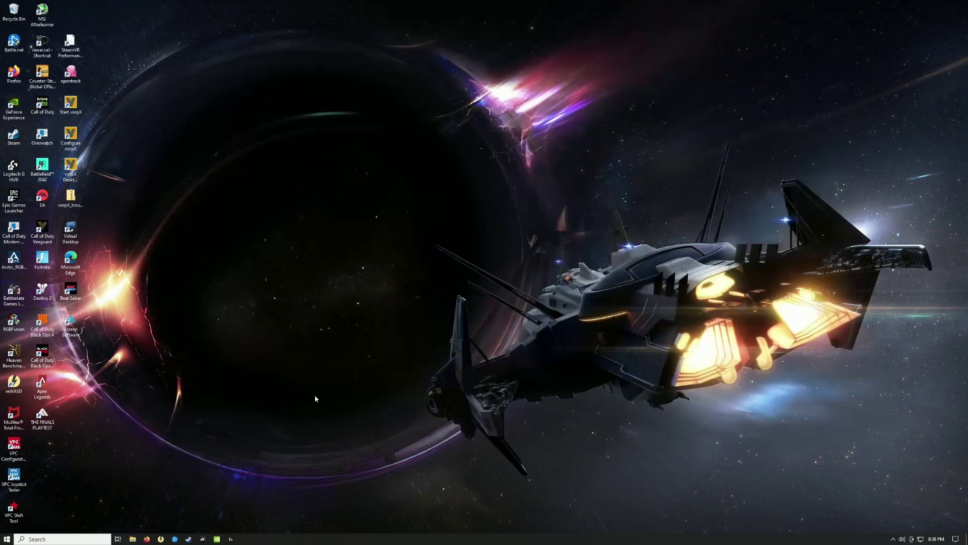
Switch to Firefox and open its full list of downloads to look for the RSI Launcher installer.
click(147, 539)
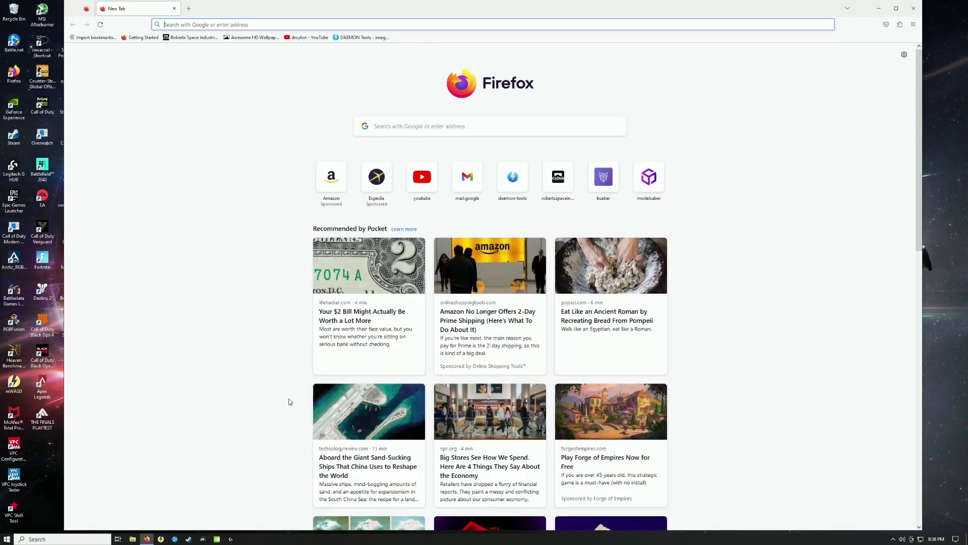
click(885, 25)
click(913, 40)
click(913, 24)
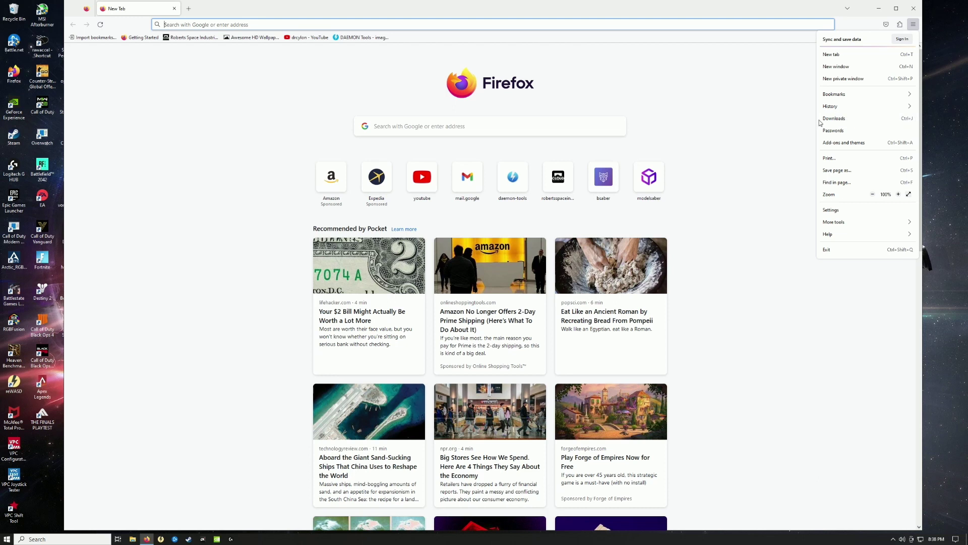
click(835, 119)
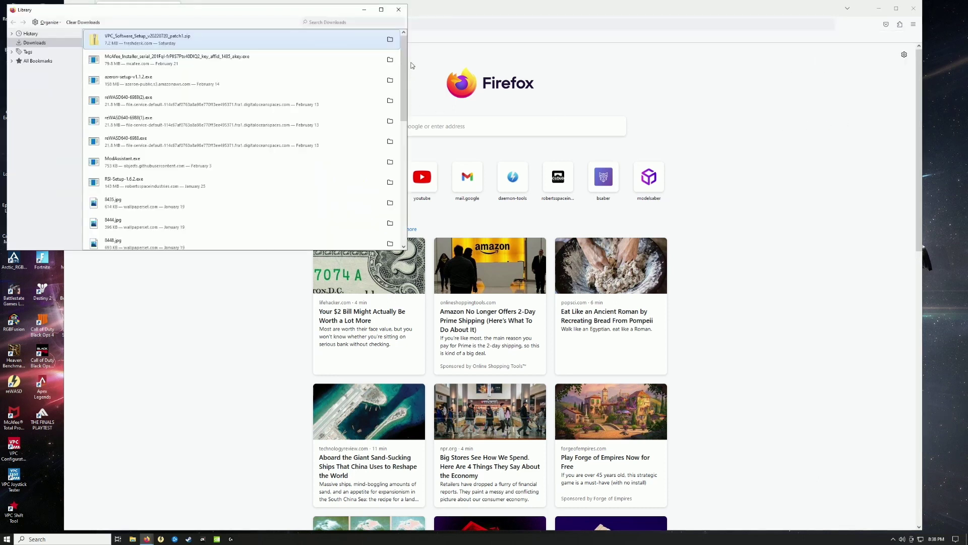
click(913, 24)
click(841, 119)
Open the Downloads folder in File Explorer and run RSI-Setup-1.6.2 as administrator, allowing it to make changes.
click(132, 539)
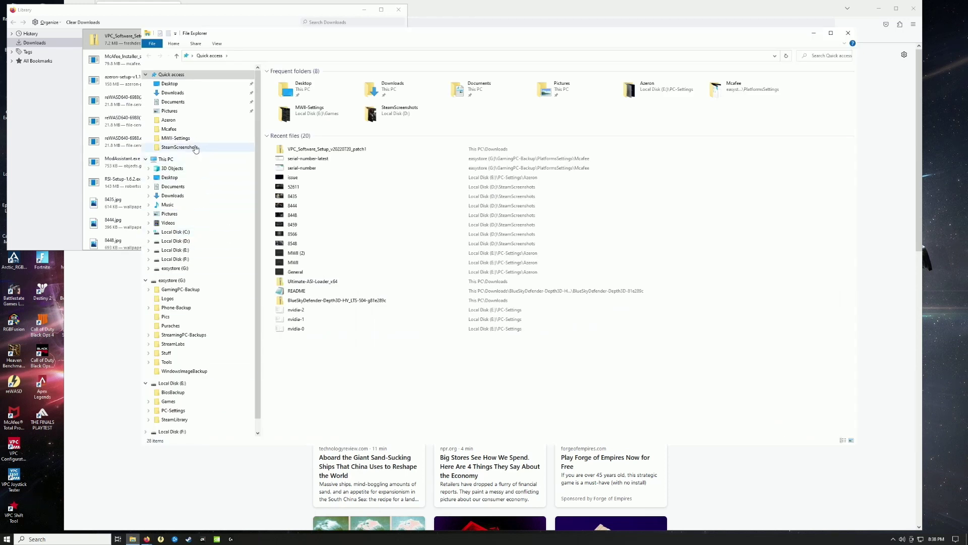
click(179, 96)
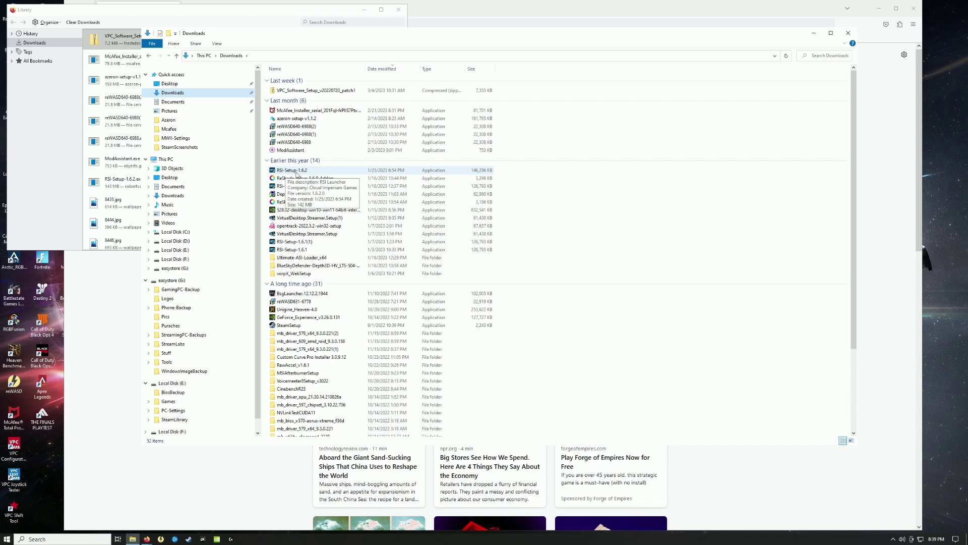
click(293, 172)
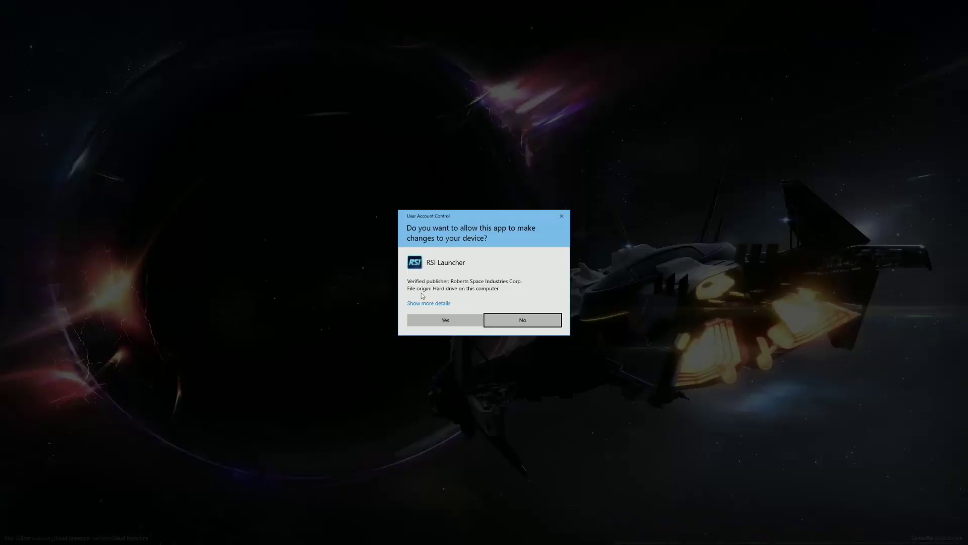
click(503, 321)
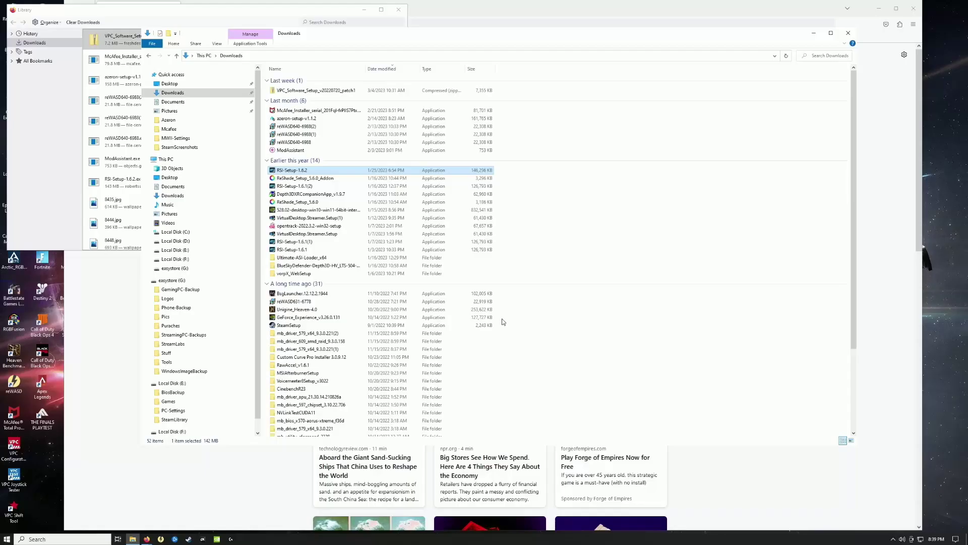
right_click(290, 172)
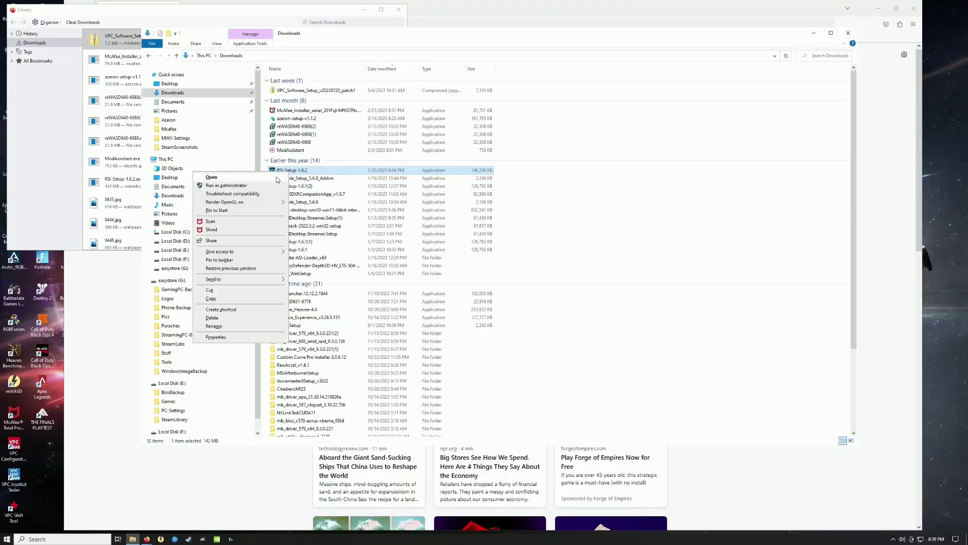
click(254, 186)
click(438, 319)
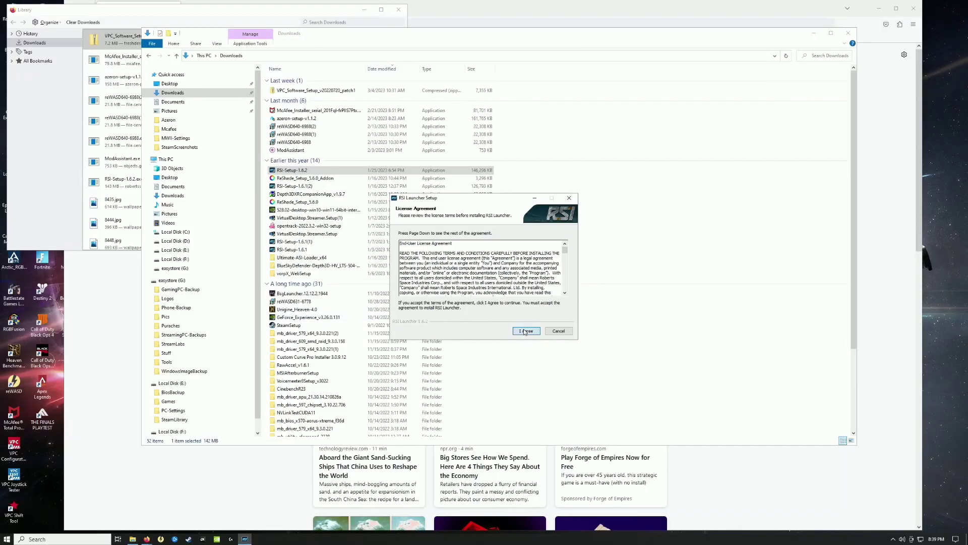
Accept the license agreement and install RSI Launcher in the default Program Files folder, allowing the launcher to make changes.
click(525, 332)
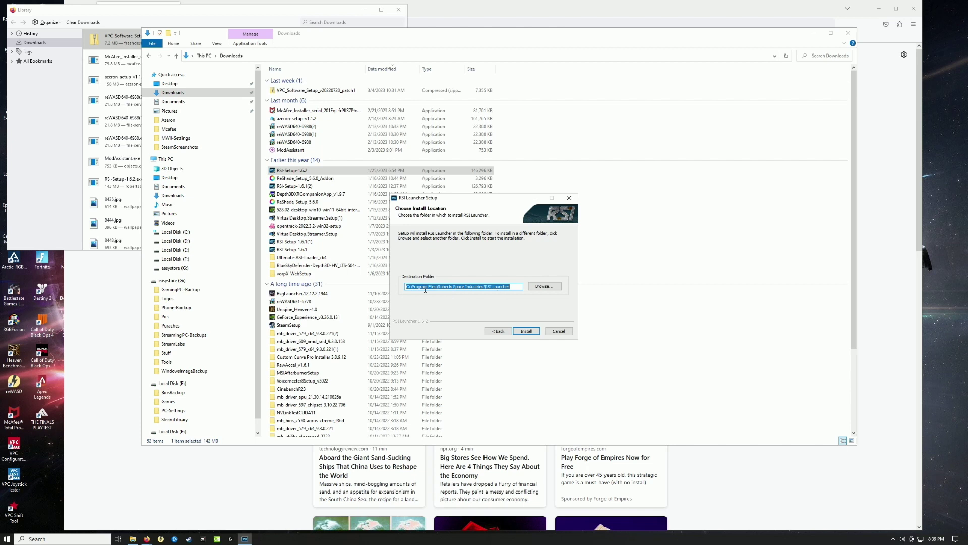
click(526, 330)
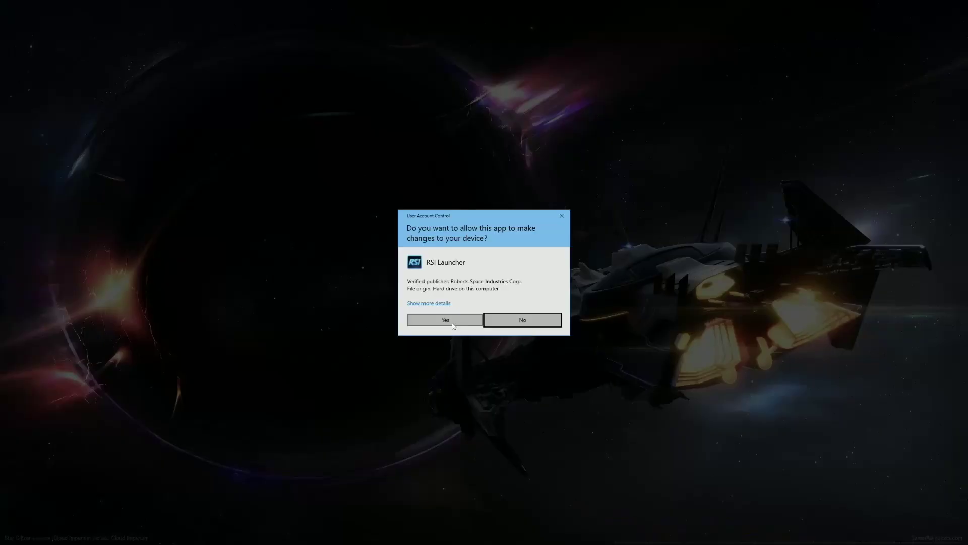
click(443, 320)
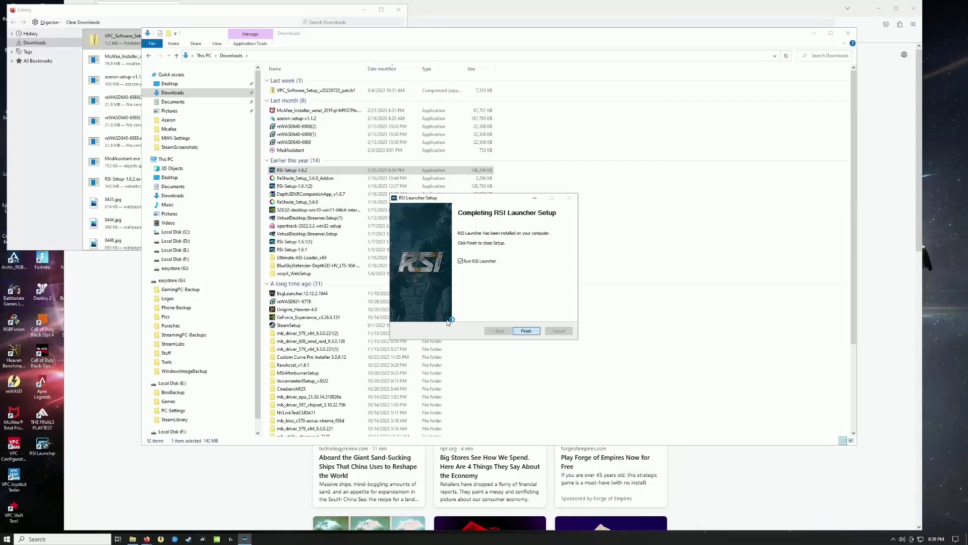
Close the Firefox download library, the Firefox window and the Downloads folder window.
click(398, 10)
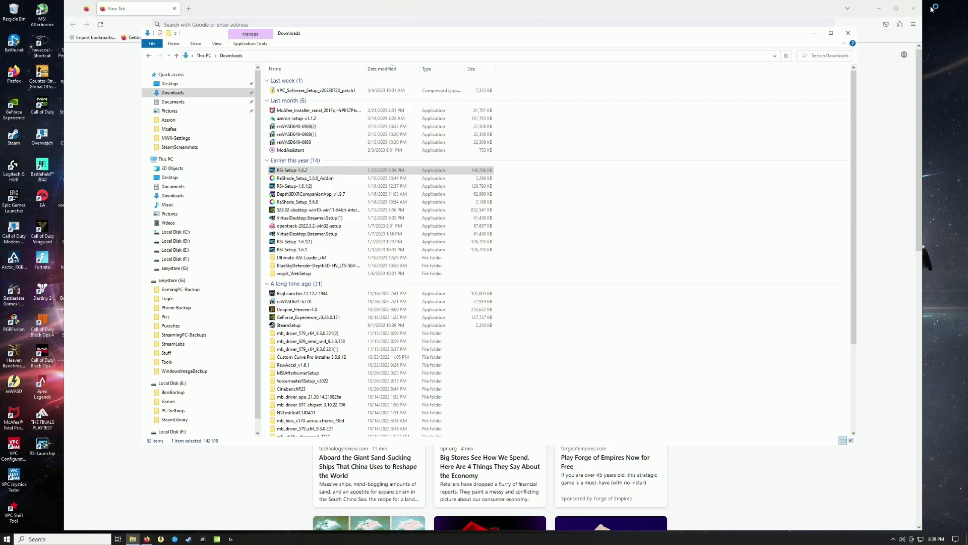
click(917, 8)
click(847, 33)
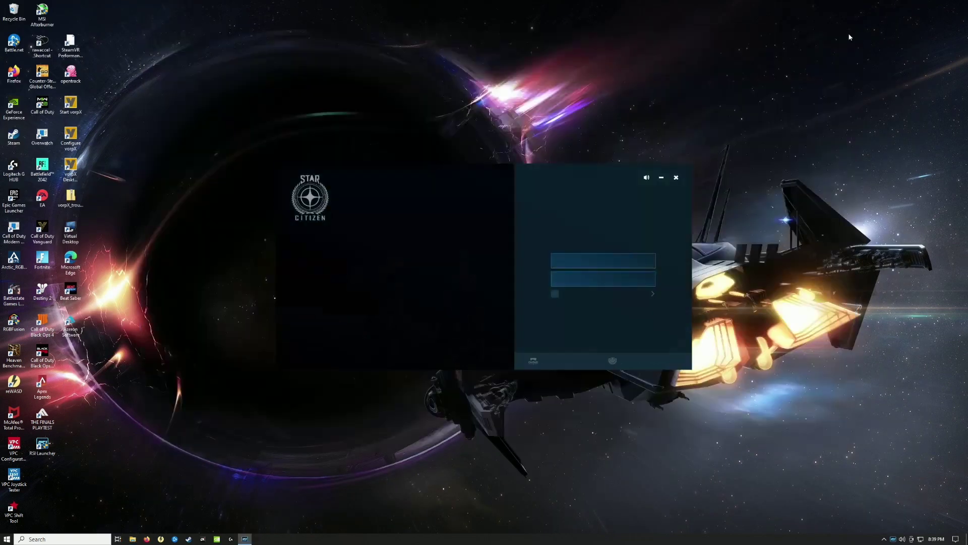
Install the launcher update 1.6.5 and run the updated RSI Launcher, allowing it to make changes.
click(639, 254)
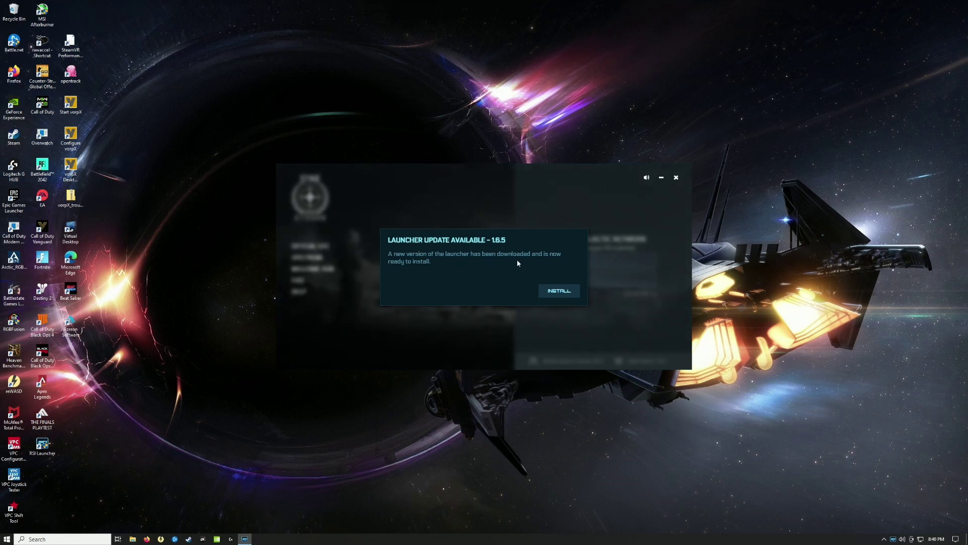
click(558, 292)
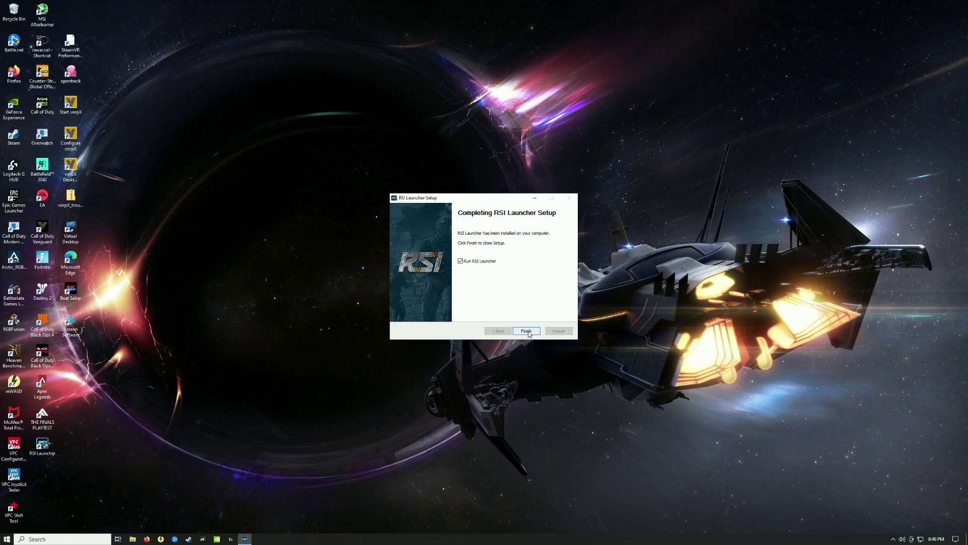
click(529, 332)
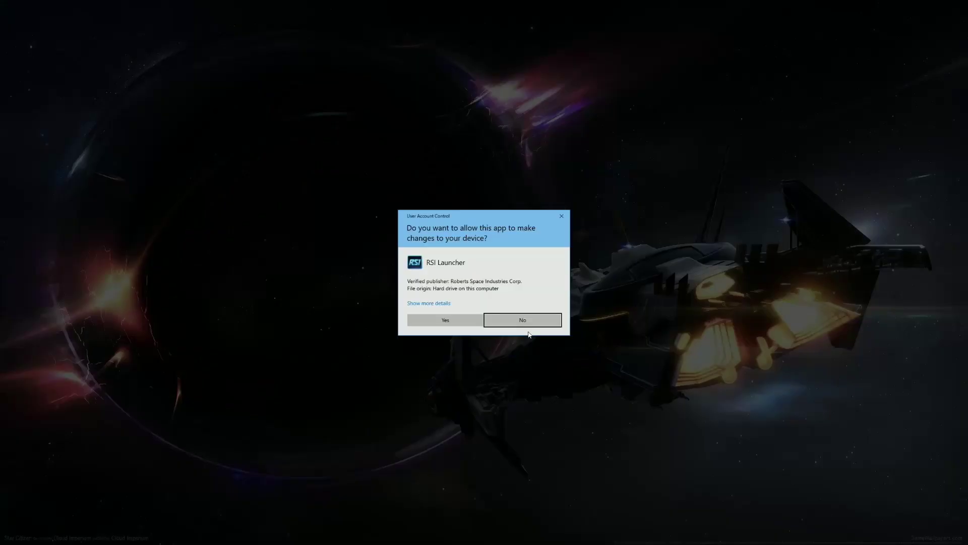
click(473, 320)
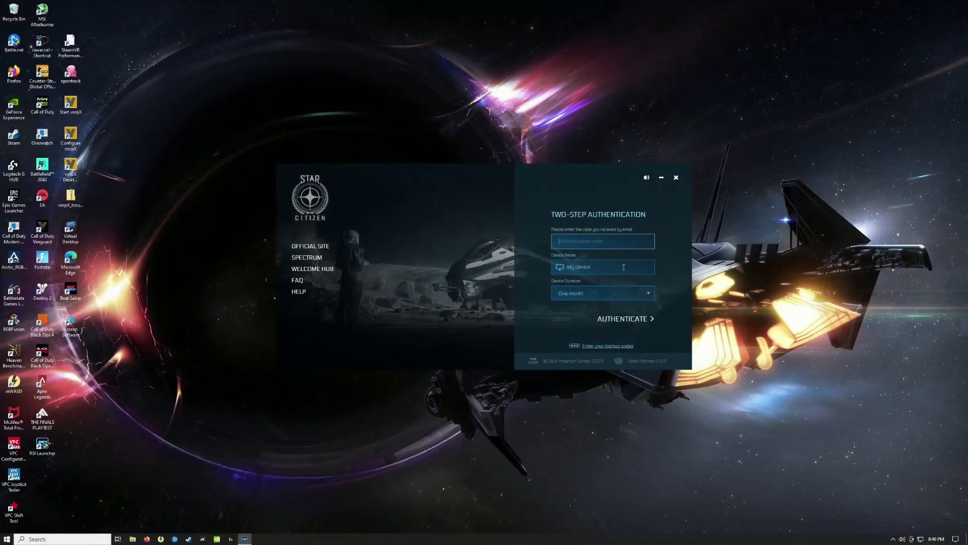
Lower the launcher's volume and complete two-step authentication with the emailed authentication code and a device duration of One year.
mouse_move(646, 178)
drag(619, 178, 602, 178)
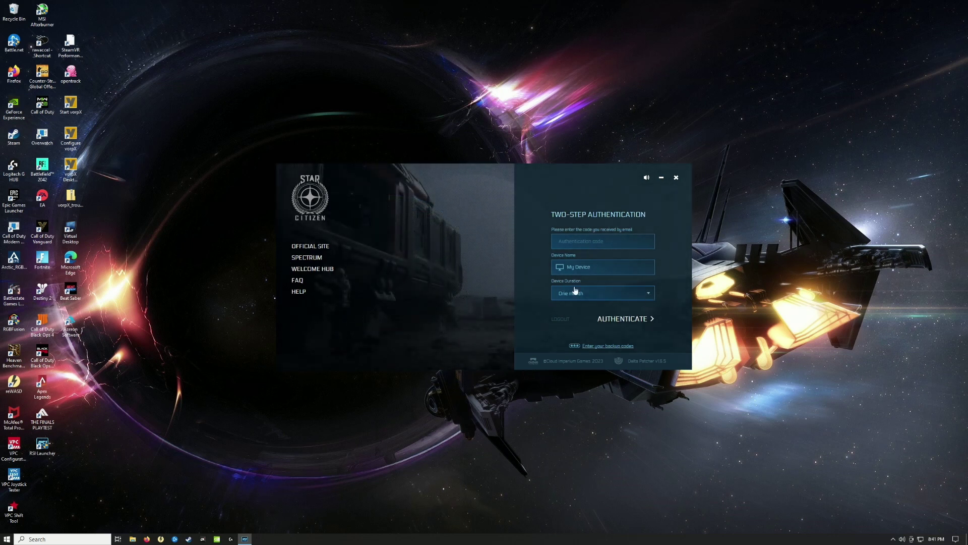
click(648, 296)
scroll(605, 322, down, 2)
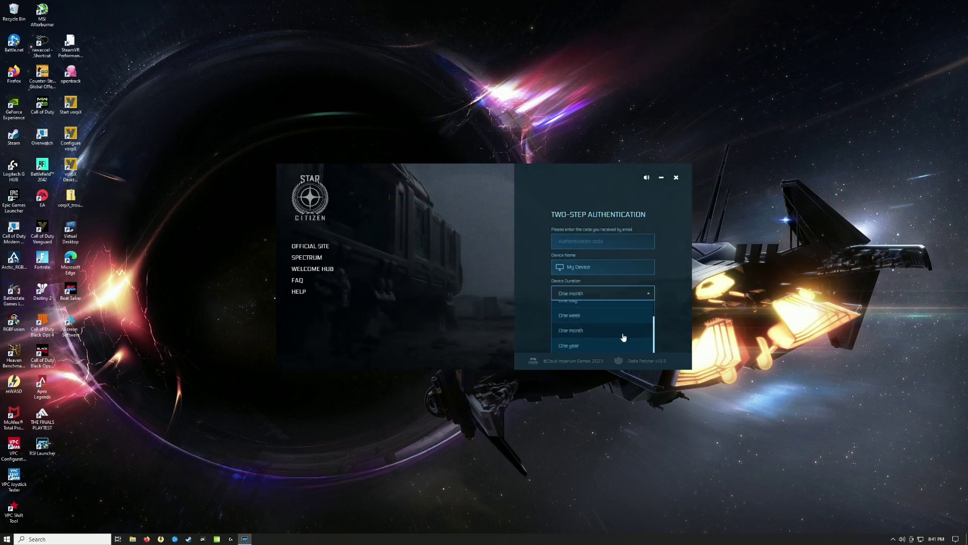
click(600, 343)
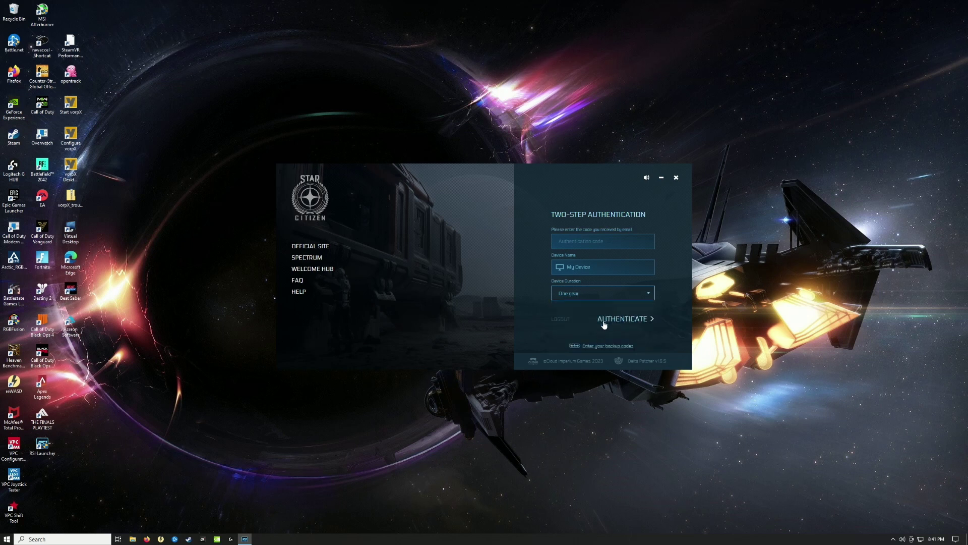
click(585, 241)
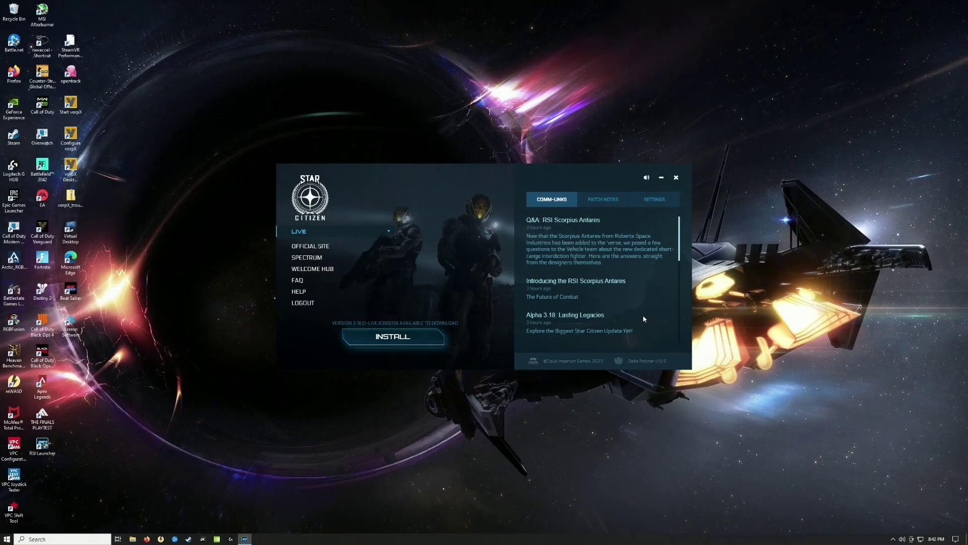
Start installing the LIVE version of Star Citizen from the launcher and confirm the installation.
click(398, 337)
click(535, 348)
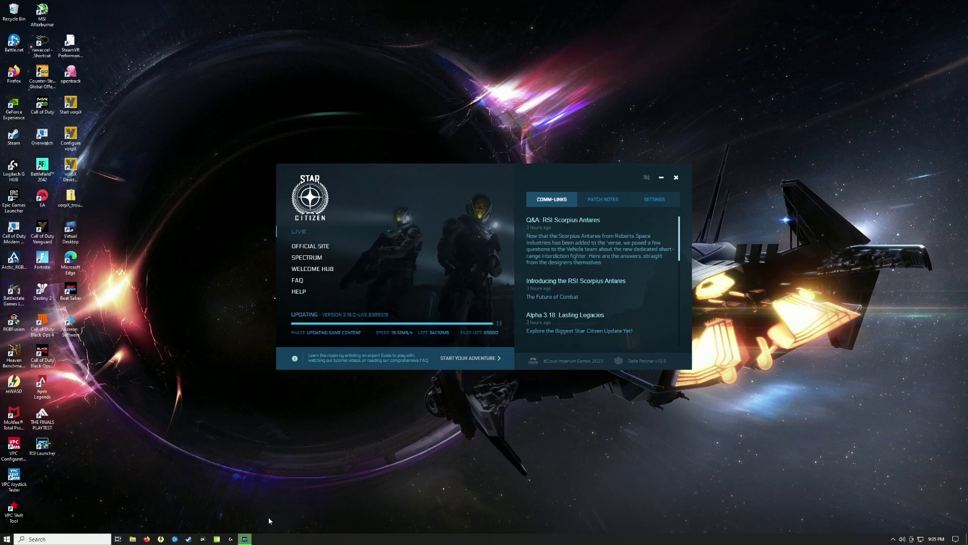
Look in the Program Files folder on Local Disk (C:) for the Roberts Space Industries folder and close the window.
click(130, 539)
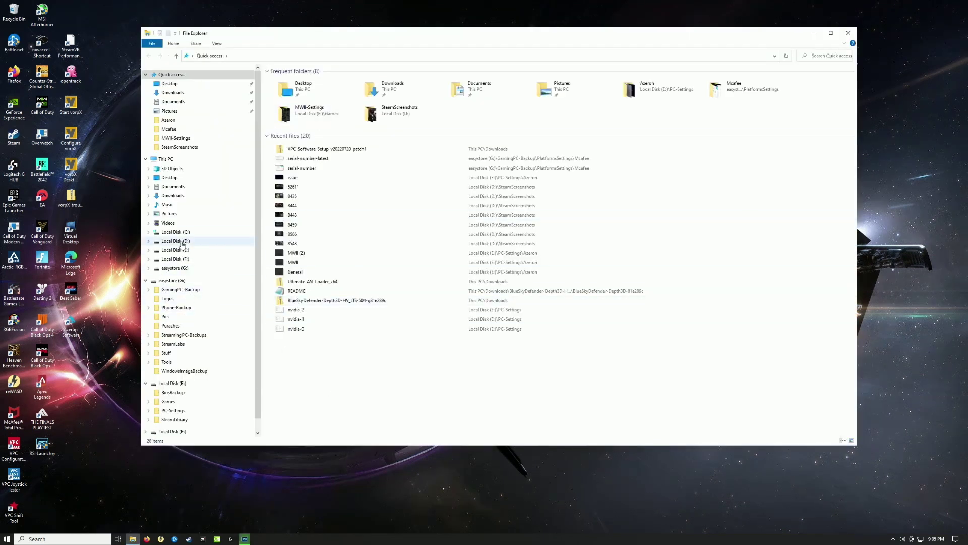
click(172, 232)
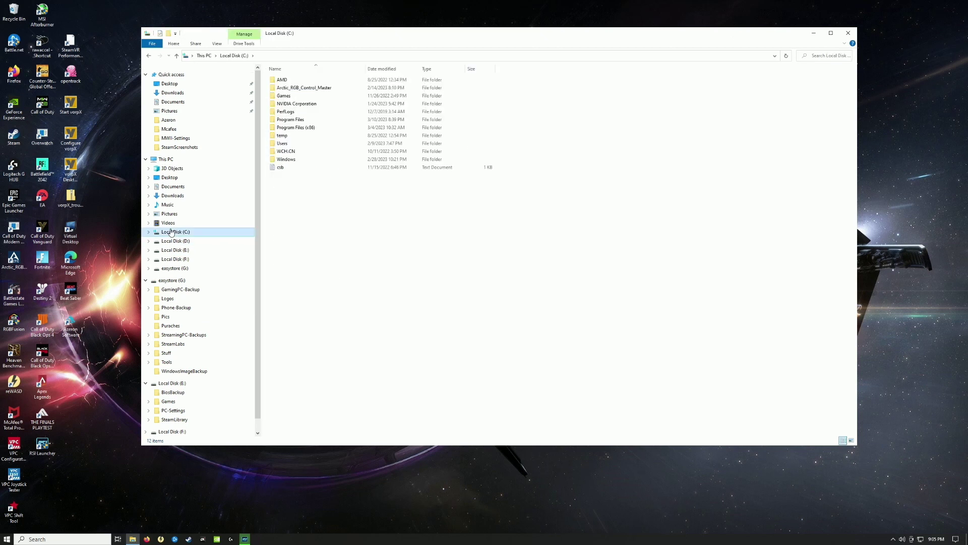
click(297, 121)
double_click(297, 123)
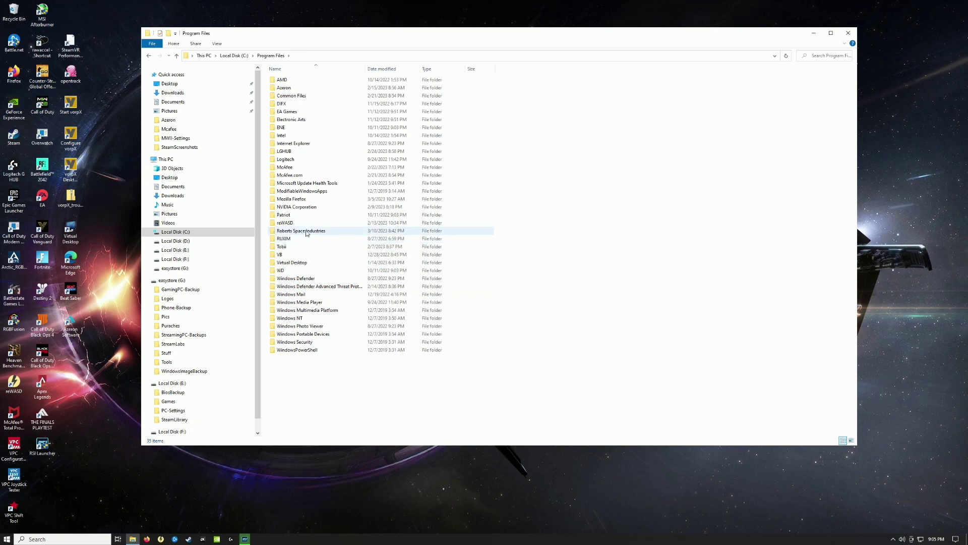
mouse_move(307, 233)
click(849, 34)
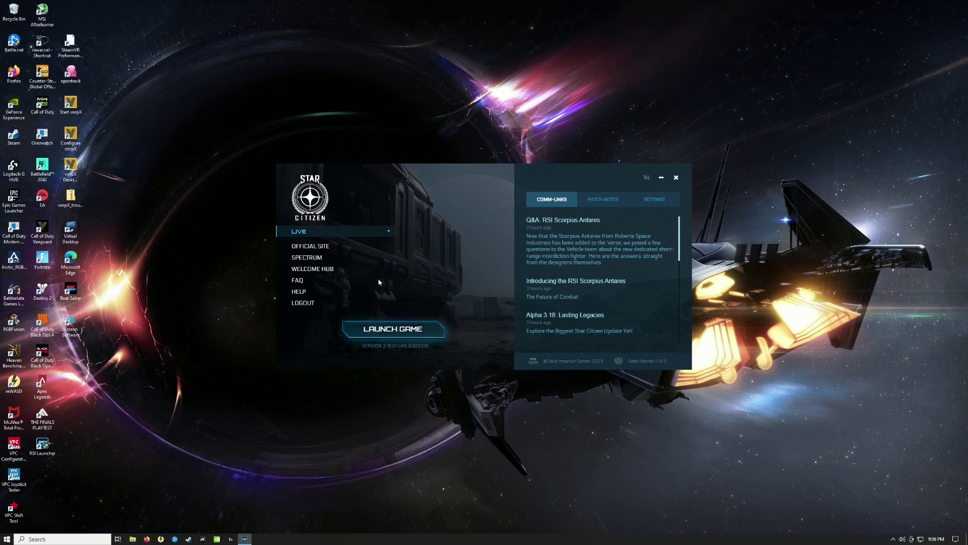
Try to launch the LIVE version of Star Citizen, dismissing the account login error and closing the game window.
click(388, 232)
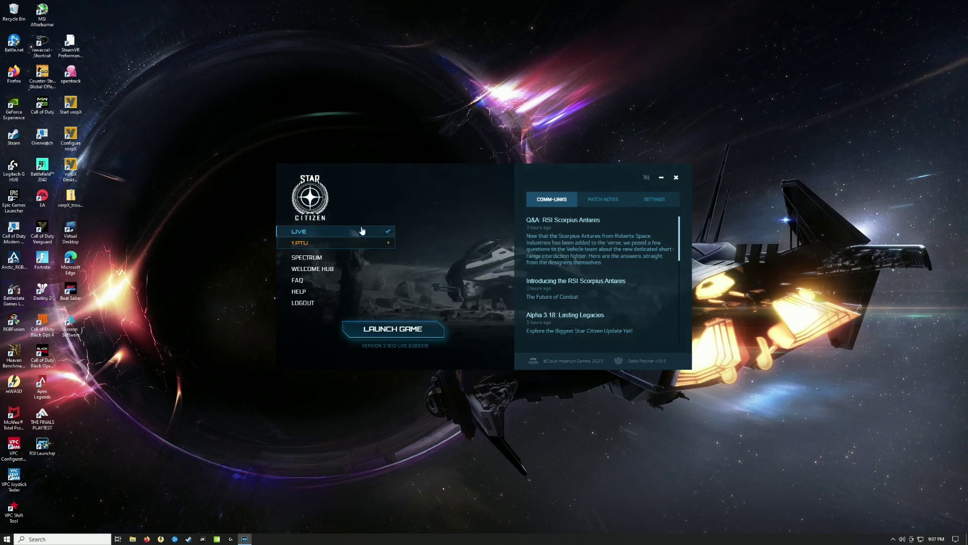
click(411, 329)
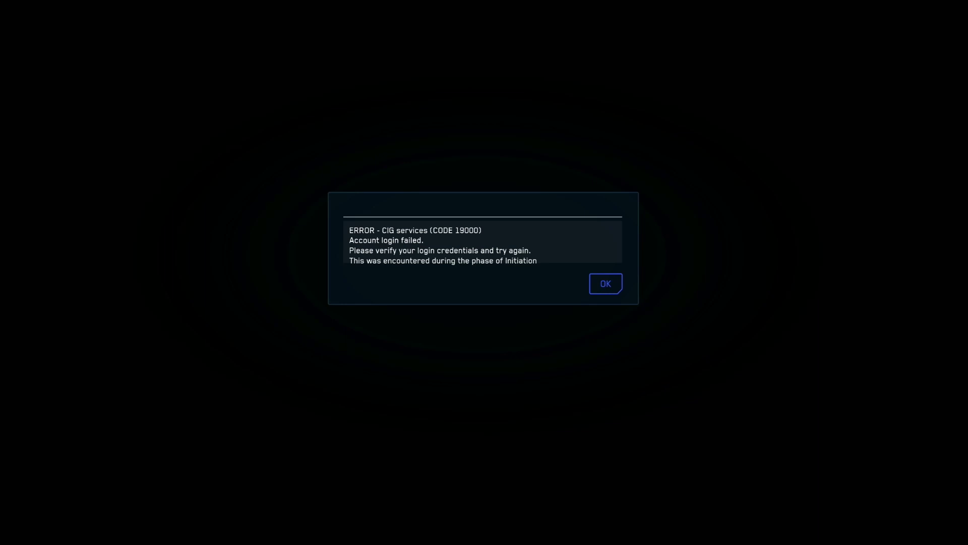
key(Return)
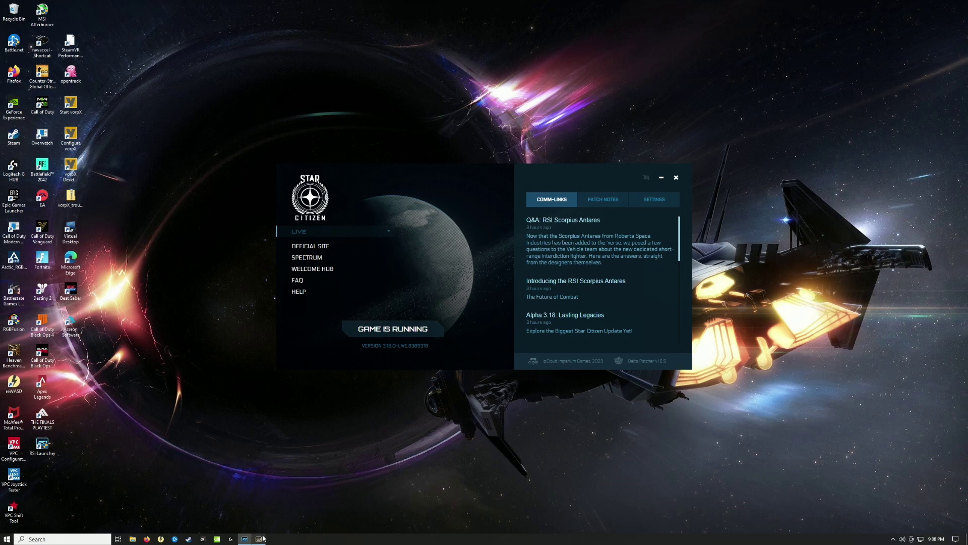
mouse_move(260, 538)
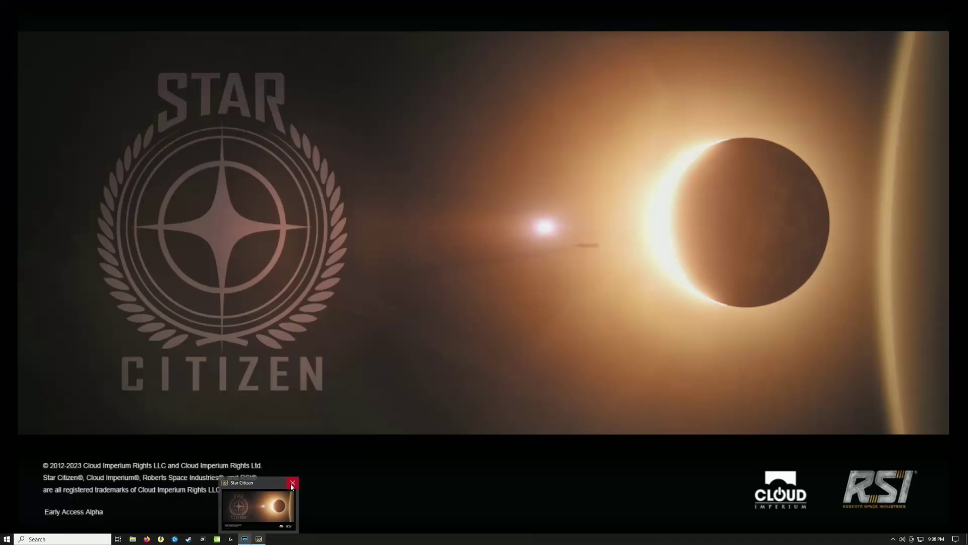
click(292, 483)
Turn the launcher's sound back on at a moderate volume.
click(646, 178)
click(588, 178)
mouse_move(588, 180)
mouse_down()
mouse_move(608, 180)
mouse_move(599, 177)
mouse_up()
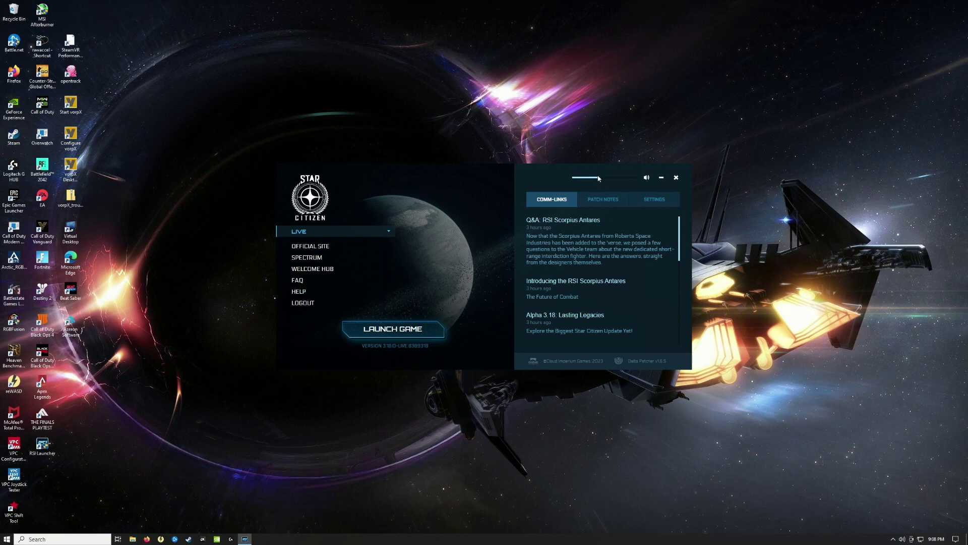
Log out of the account in the RSI Launcher and close the launcher.
click(303, 302)
click(676, 178)
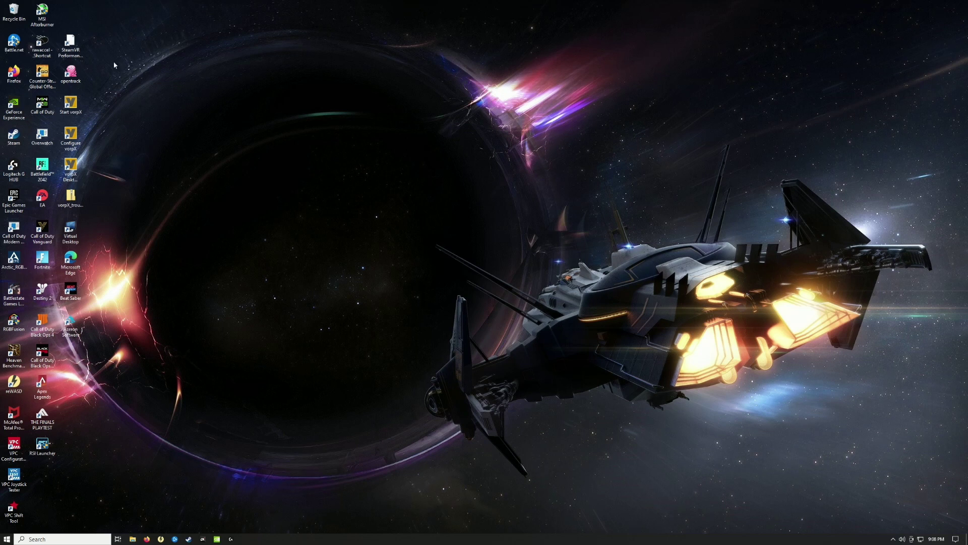
End the RSI Launcher background processes in Task Manager and close Task Manager.
right_click(372, 538)
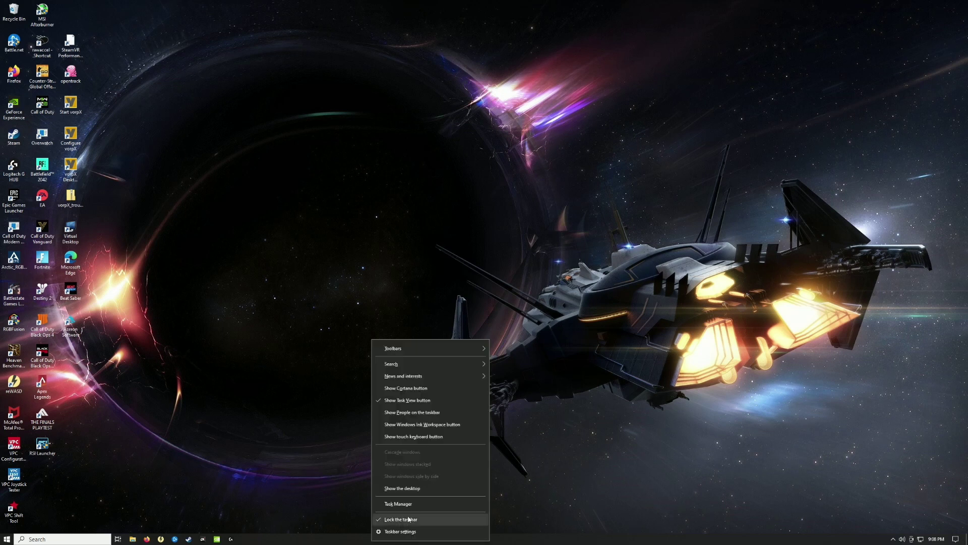
click(398, 500)
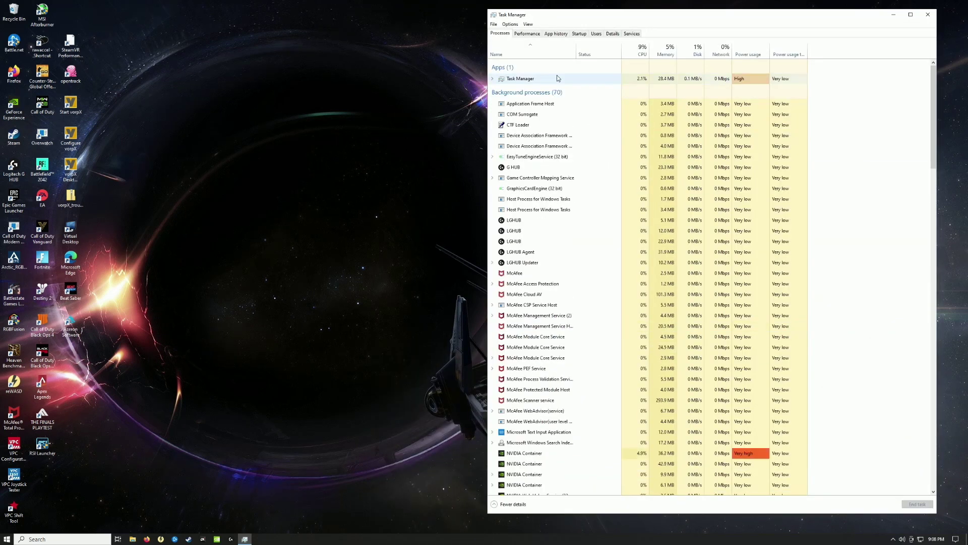
scroll(544, 172, down, 5)
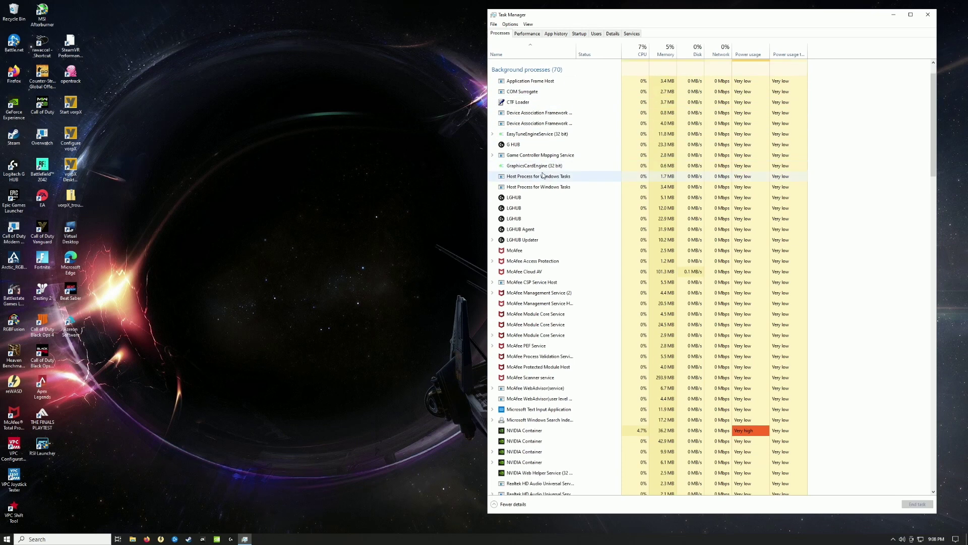
scroll(538, 212, down, 3)
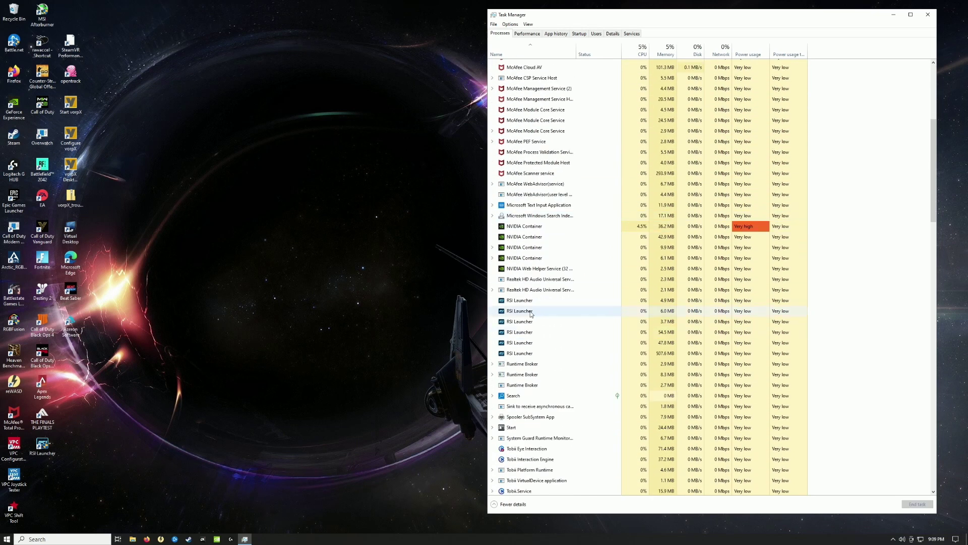
right_click(529, 358)
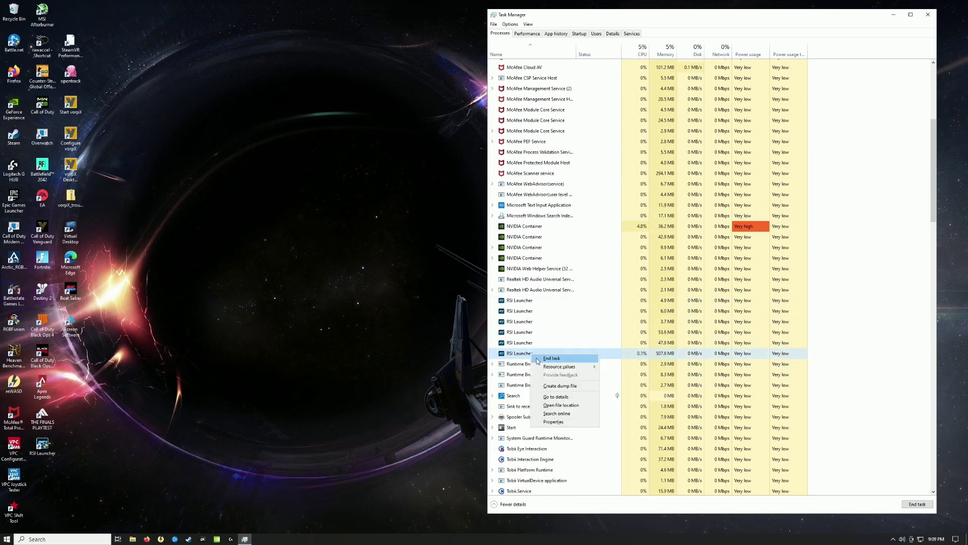
click(551, 362)
right_click(533, 301)
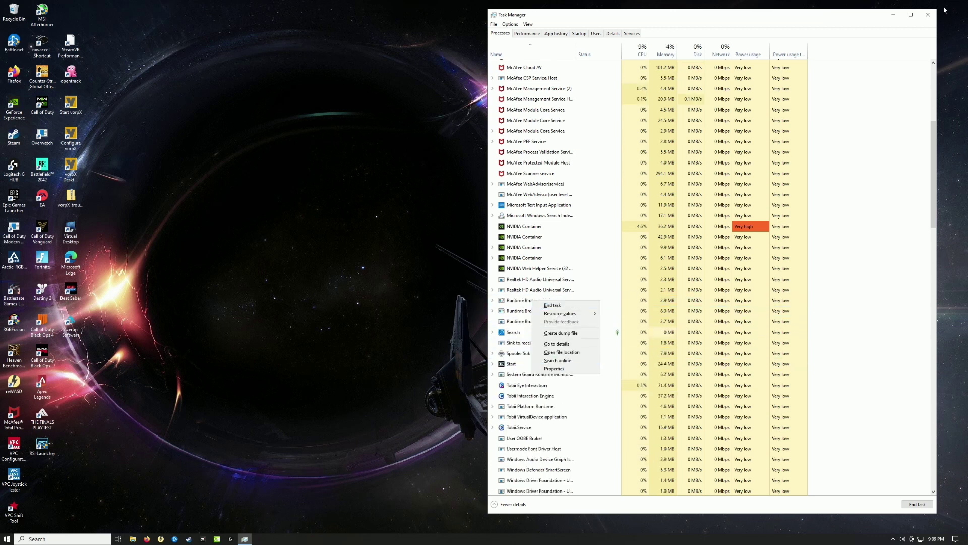
click(930, 17)
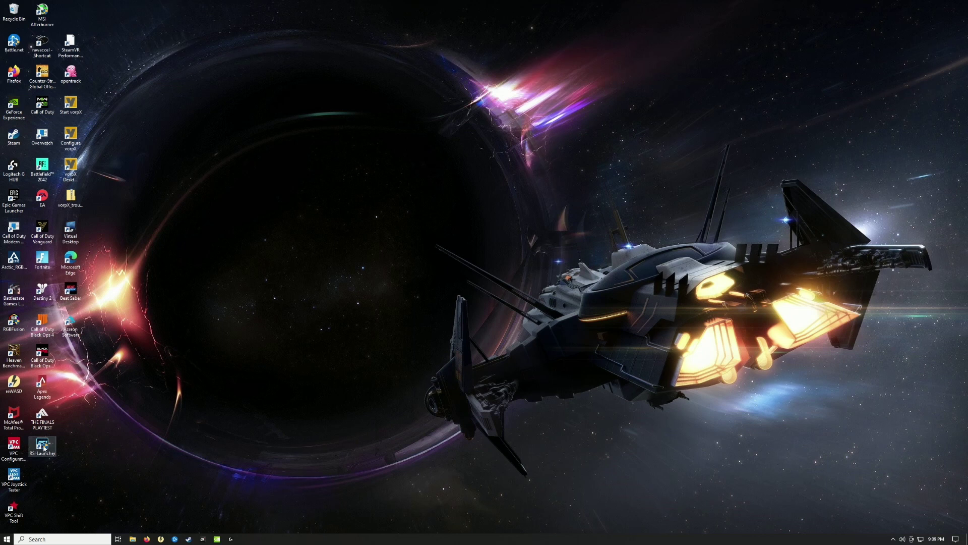
Move the RSI Launcher shortcut to the free spot above SteamVR Performance on the desktop and run it, allowing changes.
drag(42, 445, 70, 17)
double_click(71, 13)
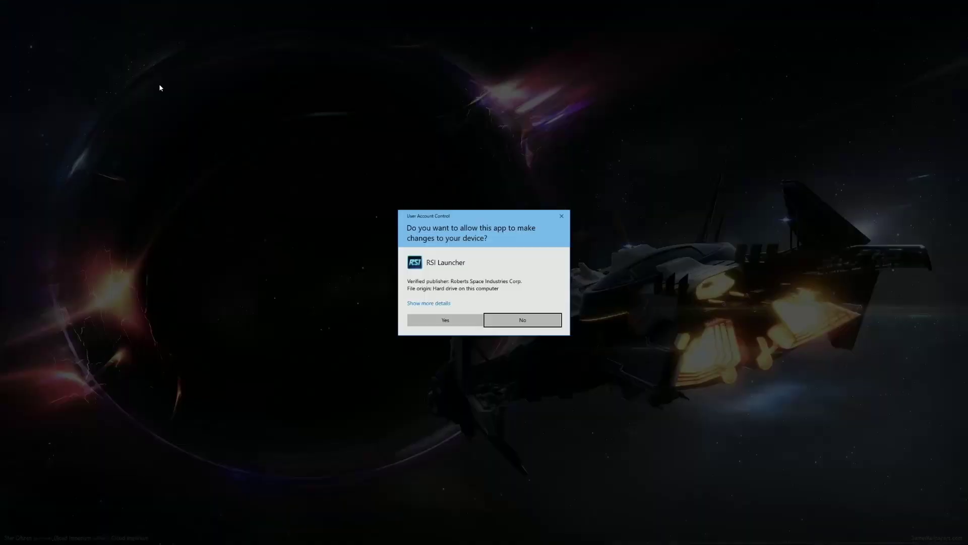
click(432, 319)
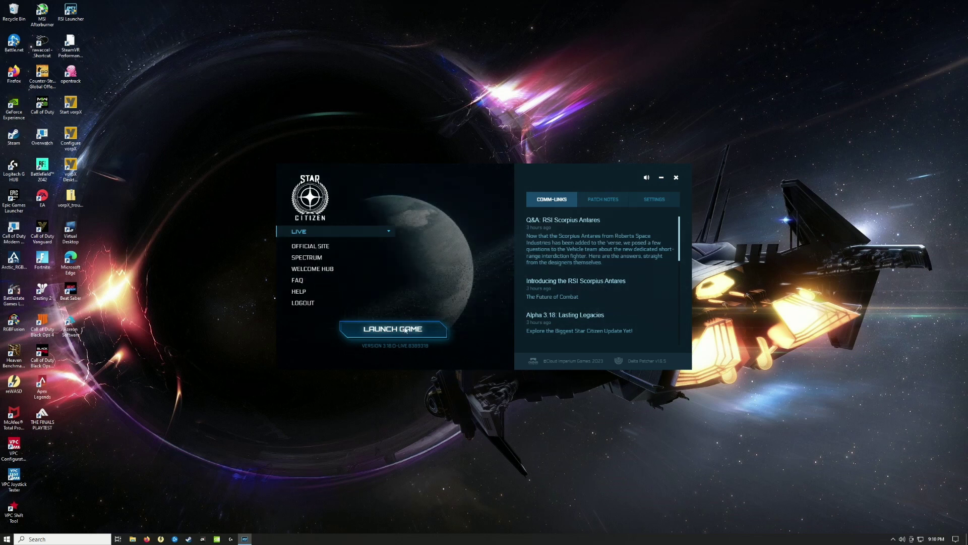
Launch the LIVE version of Star Citizen again from the restarted launcher.
click(406, 330)
click(531, 349)
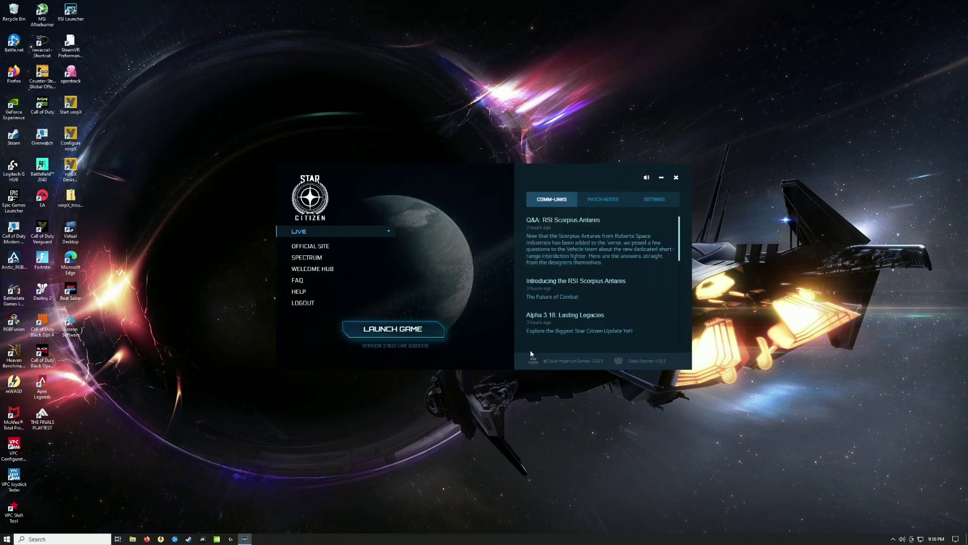